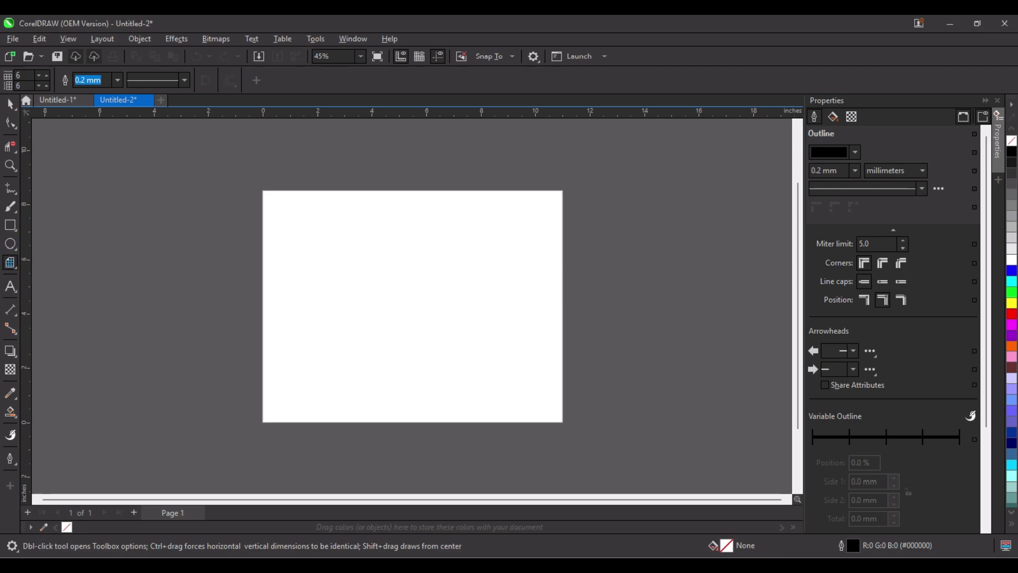
Draw a square 6 by 6 graph-paper grid across the left and middle of the page
left_click_drag(296, 210, 483, 397)
key("Escape")
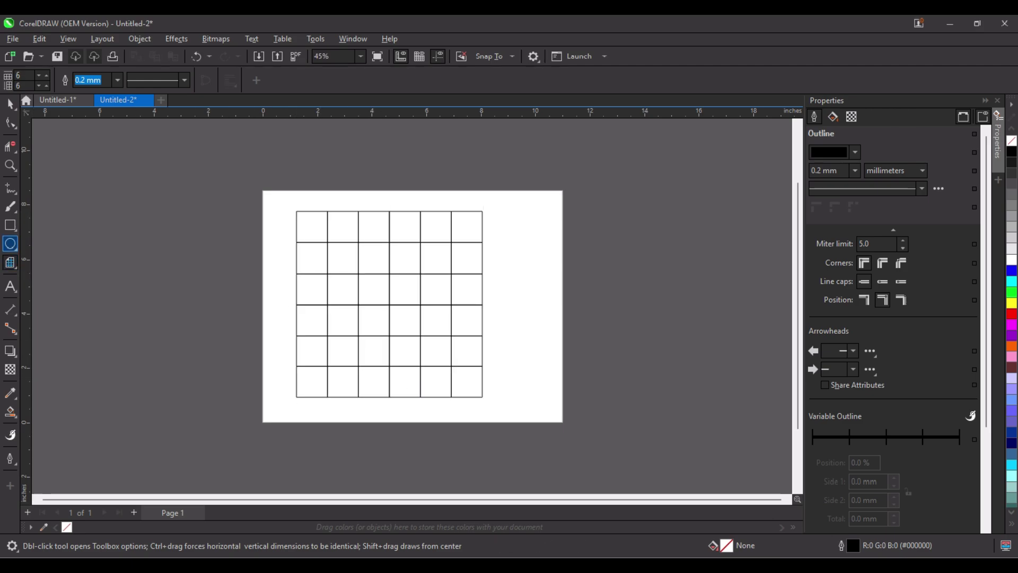
Draw a circle about 5.68 inches across over the grid's upper-right five-by-five cells and add a concentric copy scaled to 60%
left_click(10, 243)
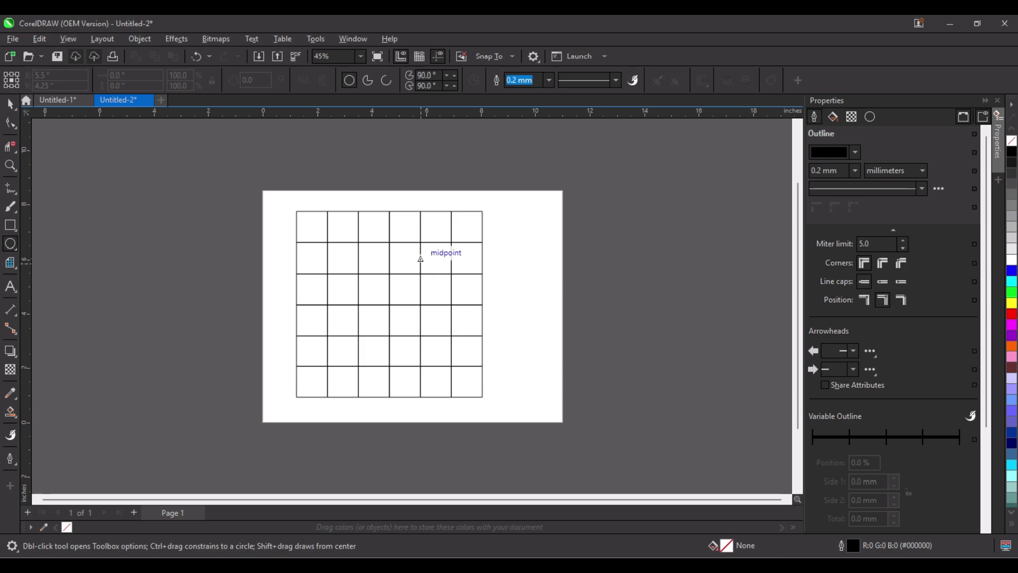
left_click_drag(405, 290, 405, 210)
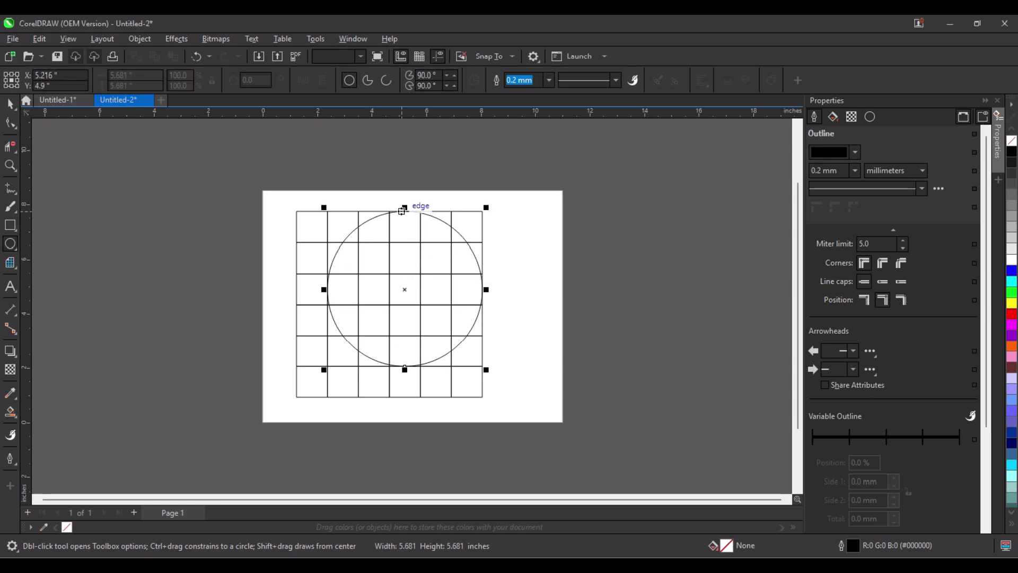
left_click_drag(358, 243, 451, 335)
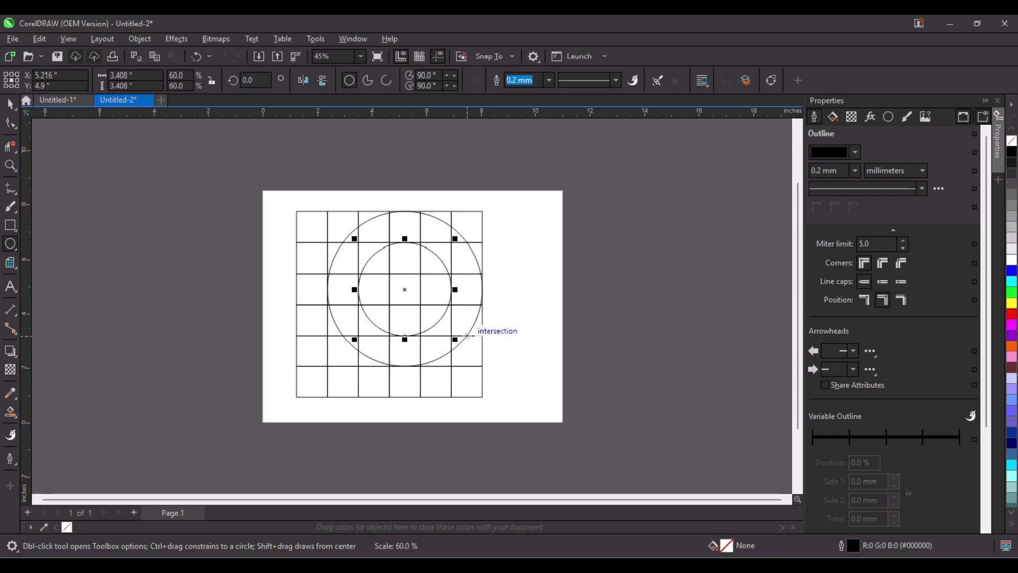
key("Escape")
Duplicate the inner circle straight down so the copy touches the bottom of the large circle
scroll(456, 342, "up", 1)
scroll(447, 347, "up", 2)
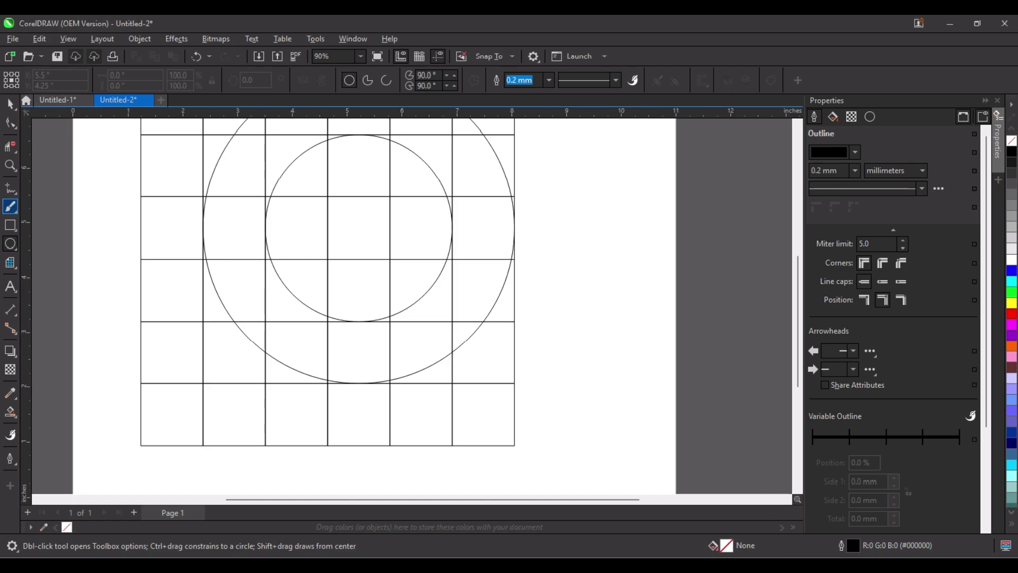
left_click(10, 103)
left_click(359, 228)
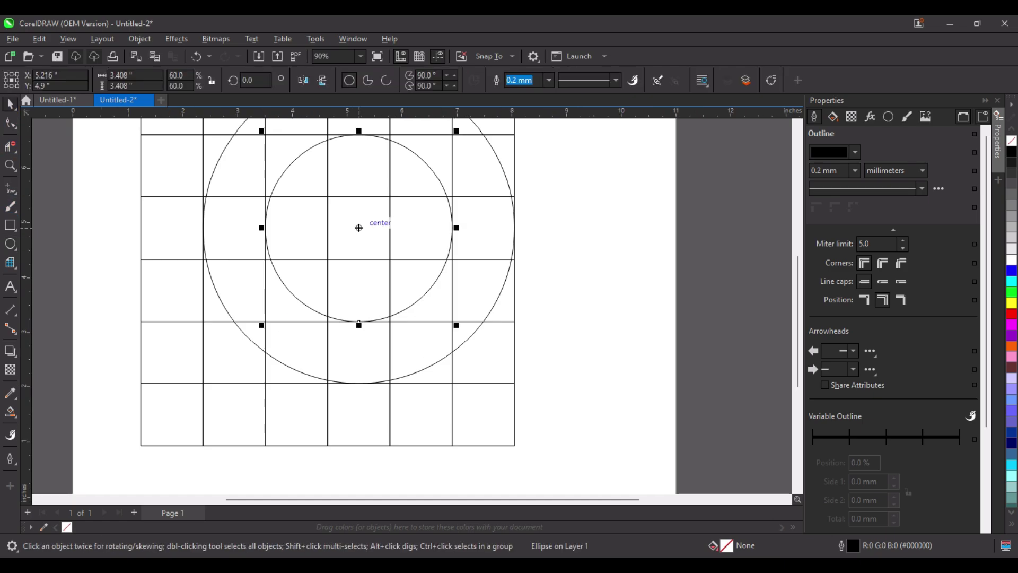
left_click_drag(358, 227, 359, 290)
right_click(359, 290)
left_click(566, 287)
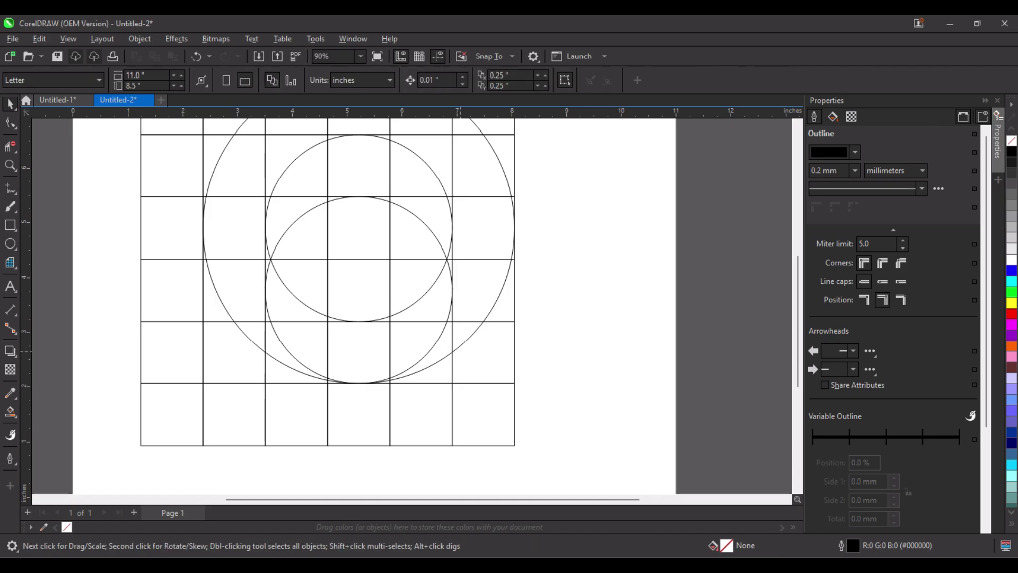
Smart-fill the first three cells of the grid's top row with purple to form the T's crossbar
scroll(566, 287, "down", 2)
left_click_drag(566, 287, 473, 349)
left_click(10, 412)
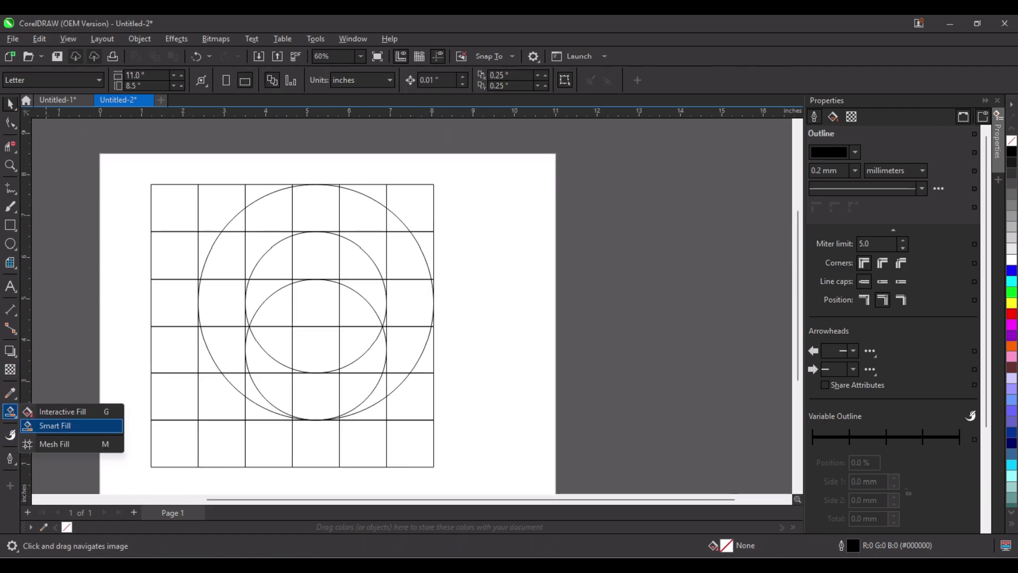
left_click(47, 425)
left_click(175, 207)
left_click(210, 197)
left_click(239, 224)
left_click(260, 199)
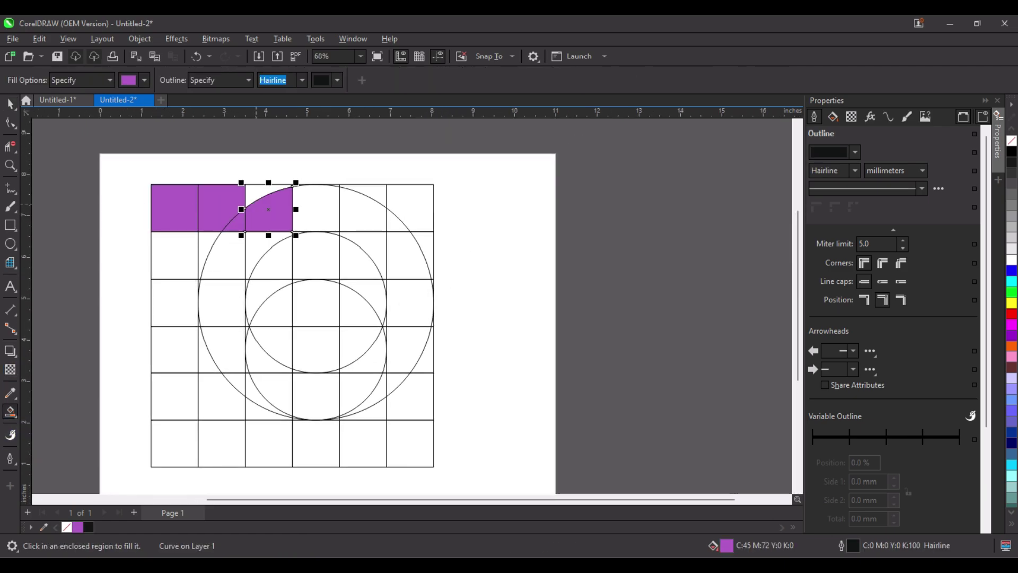
left_click(281, 220)
Smart-fill the second-column regions inside the large circle and the curved tail tapering to the circle's bottom, forming the T's stem
left_click(228, 255)
left_click(205, 249)
left_click(221, 303)
scroll(209, 289, "up", 3)
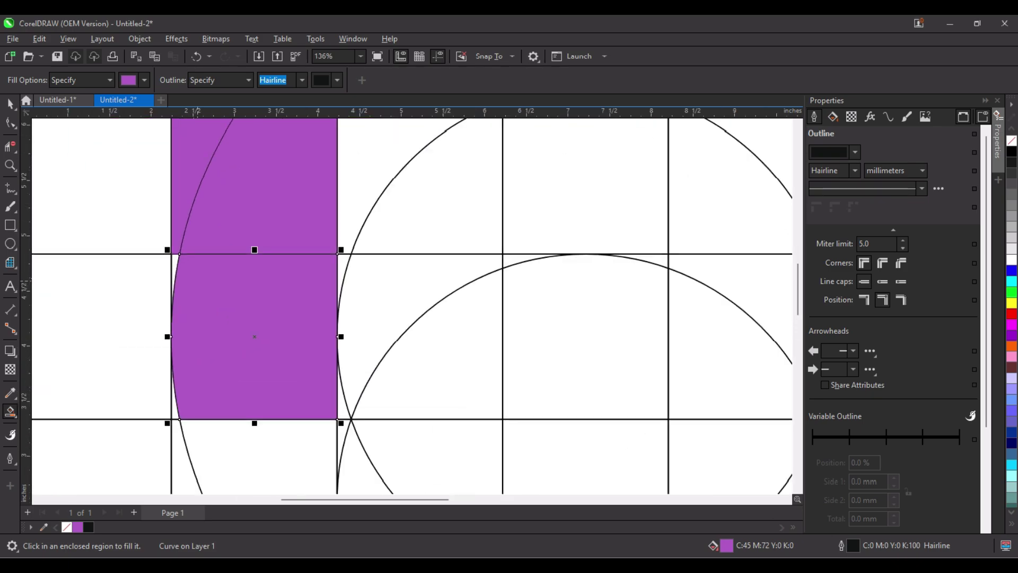
scroll(239, 184, "down", 2)
scroll(260, 319, "up", 2)
left_click(260, 319)
left_click(266, 419)
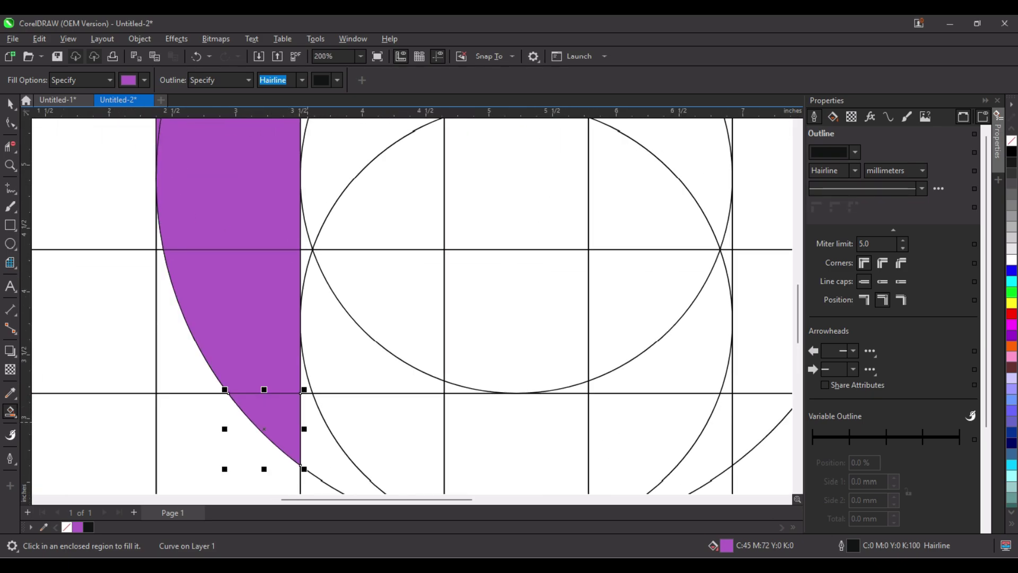
left_click(307, 371)
scroll(436, 381, "up", 5)
scroll(427, 393, "down", 10)
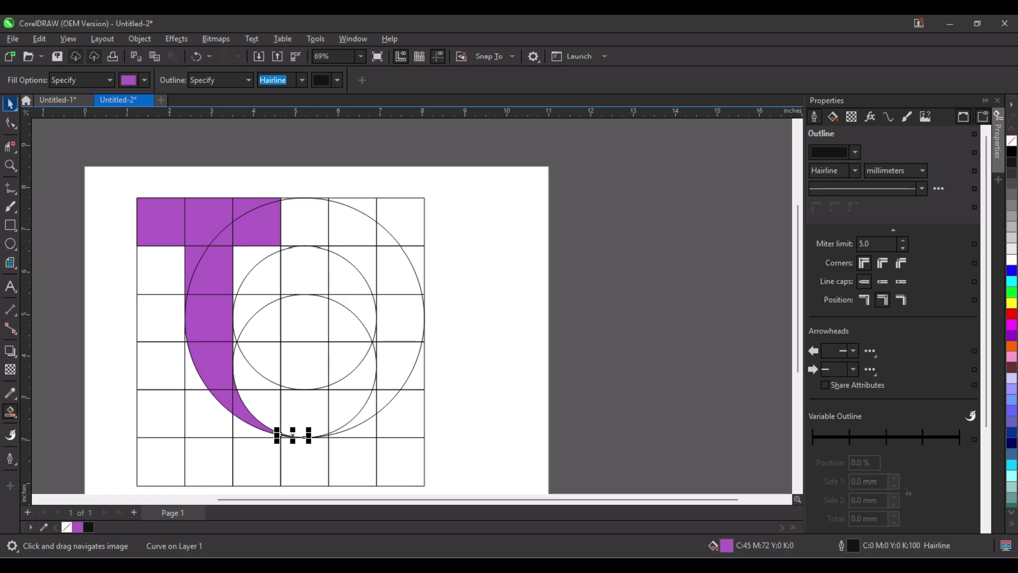
left_click(8, 99)
key("Escape")
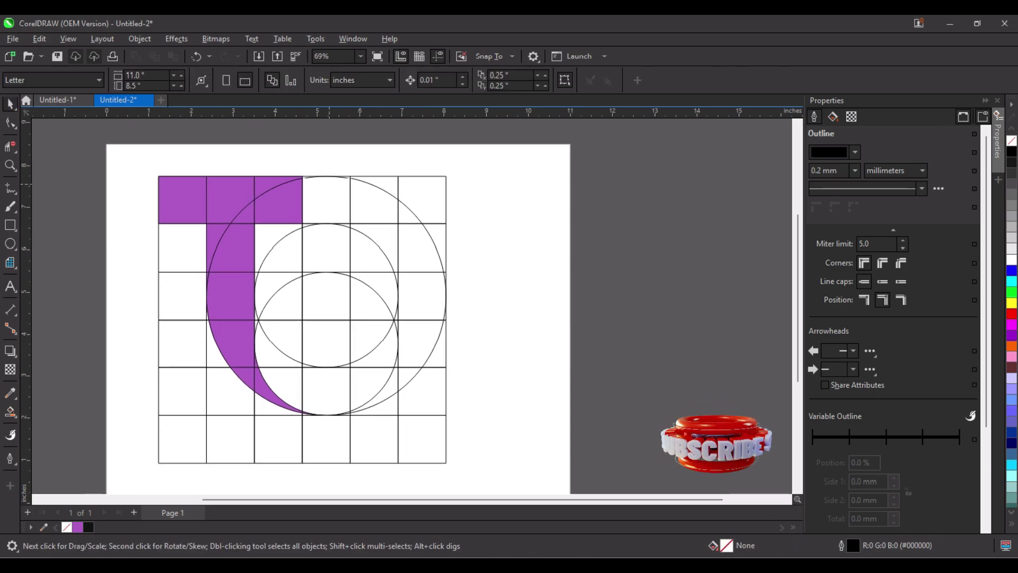
Draw a 0.568 by 1.136 inch rectangle from the large circle's top quadrant to the right edge of the fourth top-row cell
left_click(10, 225)
scroll(287, 197, "up", 2)
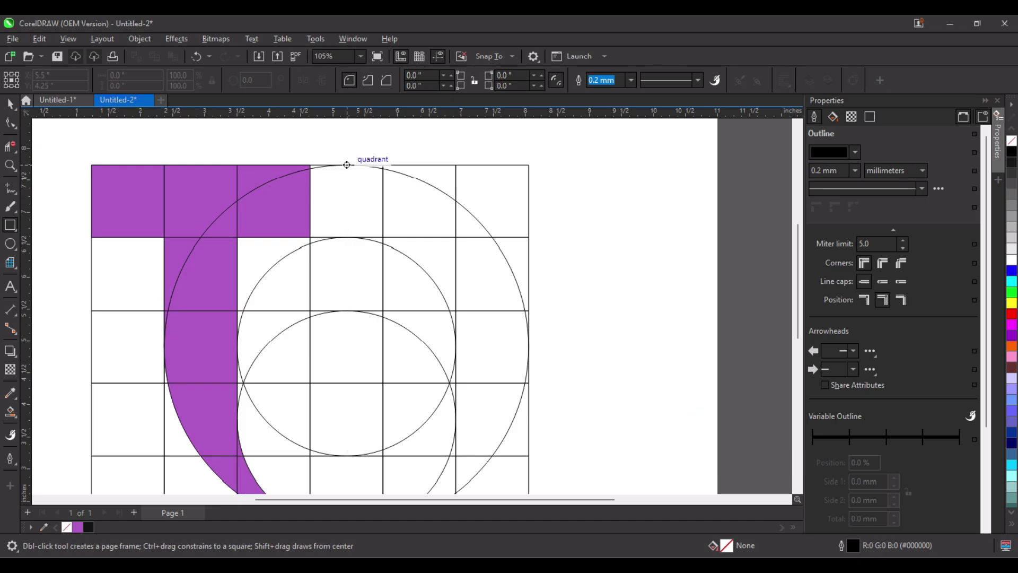
left_click_drag(346, 165, 383, 237)
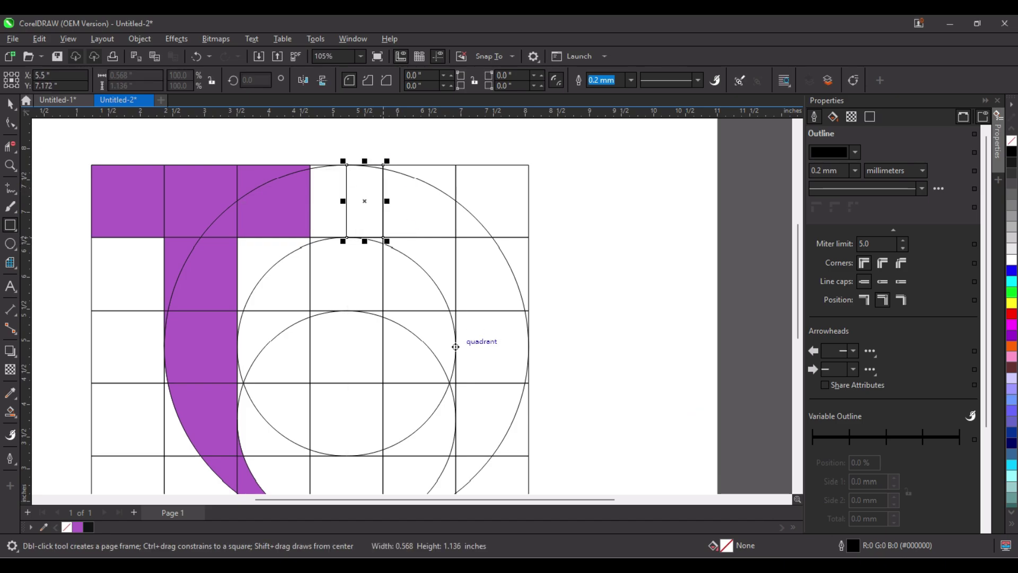
Smart-fill the upper-right ring between the large and inner circles, from the narrow rectangle down to the second row's lower edge
left_click(10, 411)
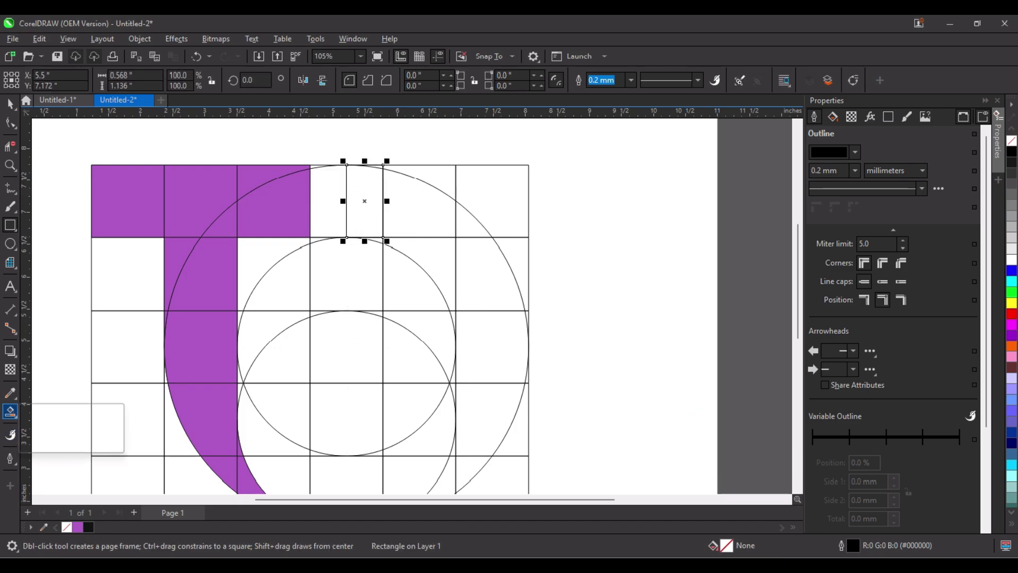
left_click(37, 425)
scroll(413, 209, "up", 1)
left_click(356, 212)
left_click(418, 212)
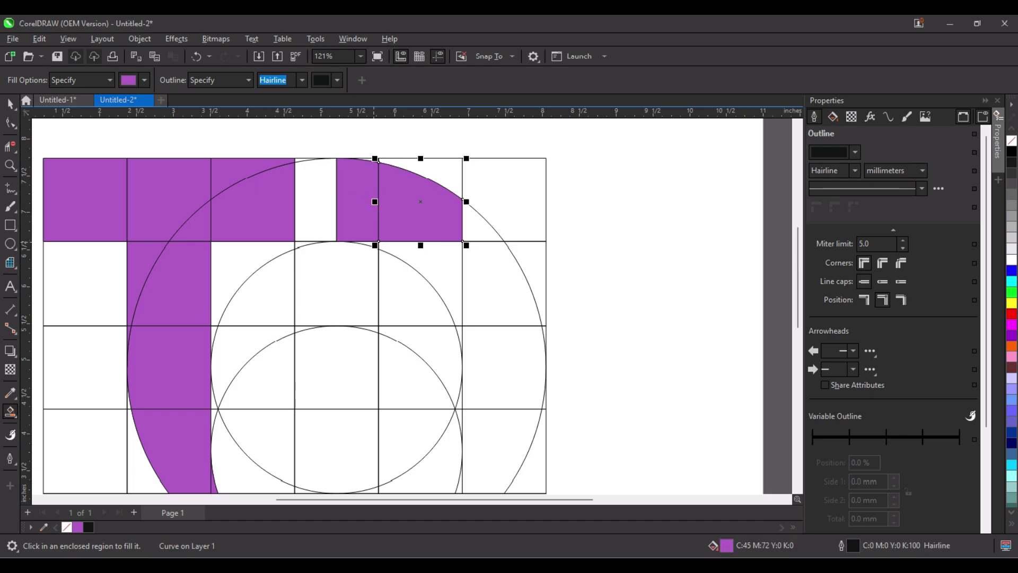
left_click(358, 243)
left_click(419, 281)
left_click(501, 281)
left_click(483, 223)
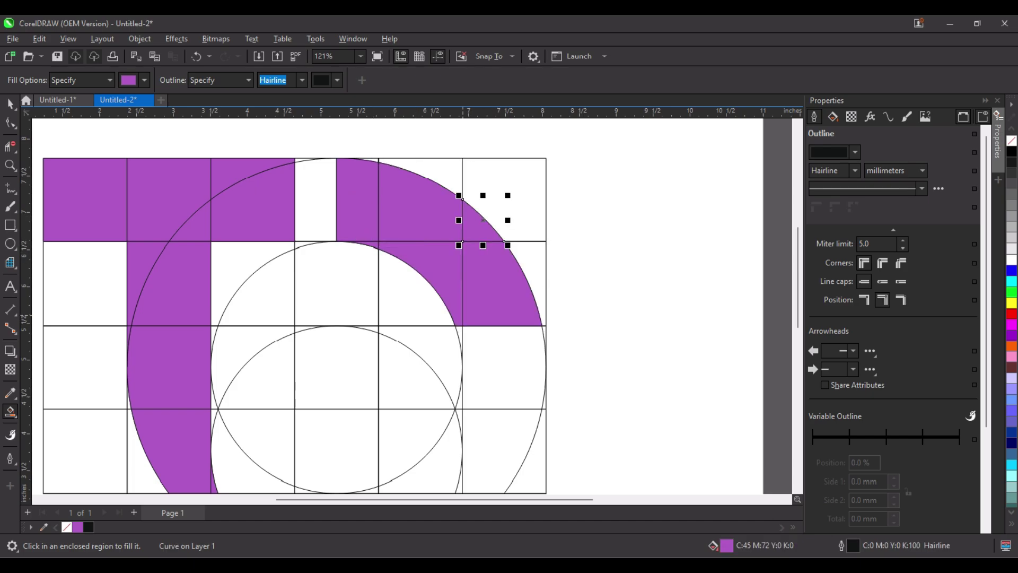
Duplicate the lower small circle and offset the copy to the right, with its center at about X 5.5 inches
scroll(328, 280, "down", 2)
scroll(329, 279, "up", 1)
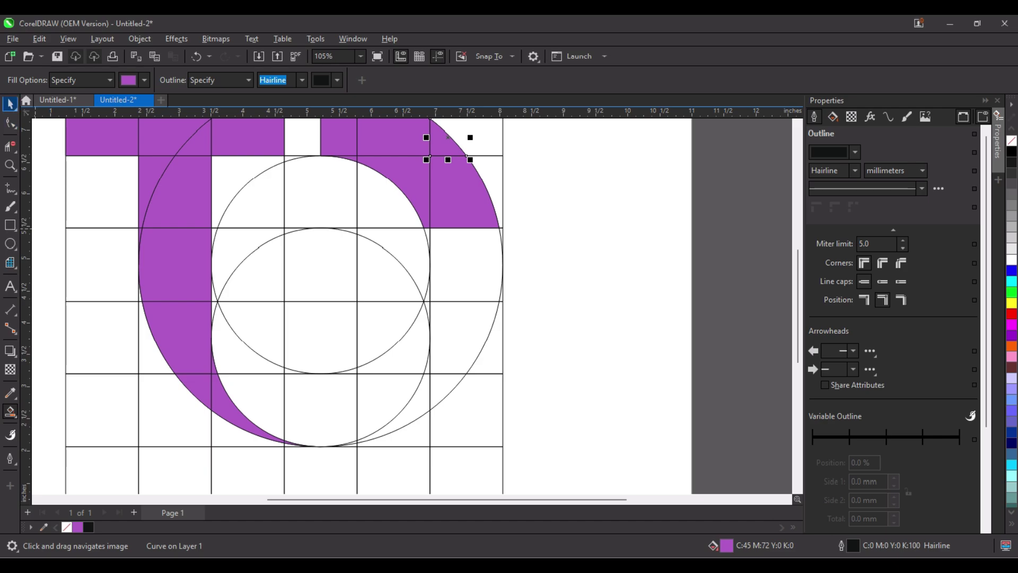
left_click(10, 103)
left_click(321, 338)
left_click_drag(320, 338, 339, 338)
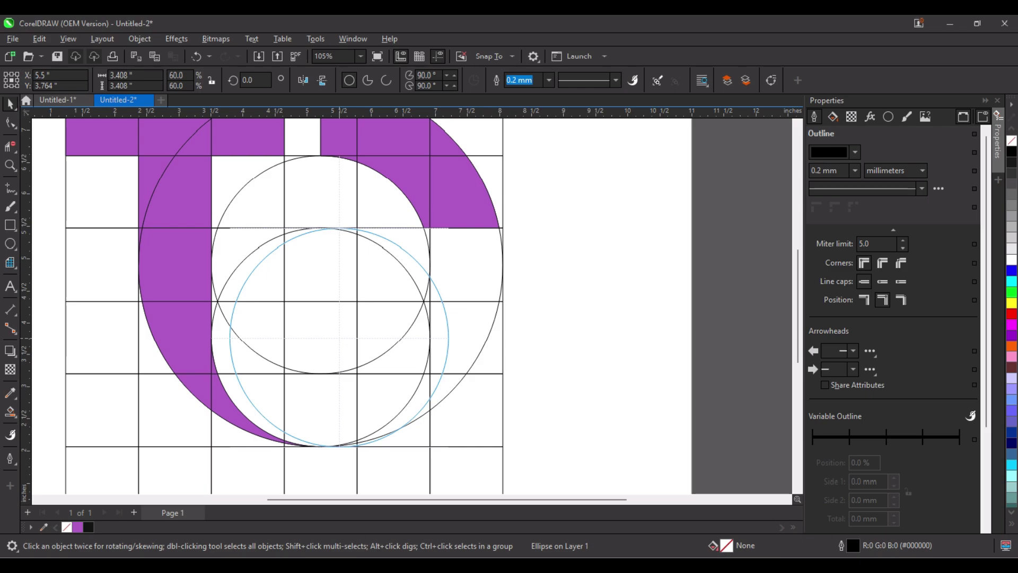
left_click_drag(339, 339, 339, 340)
Nudge the copied circle upward to about Y 3.884 inches so it clears the bottom of the large circle
scroll(344, 464, "up", 3)
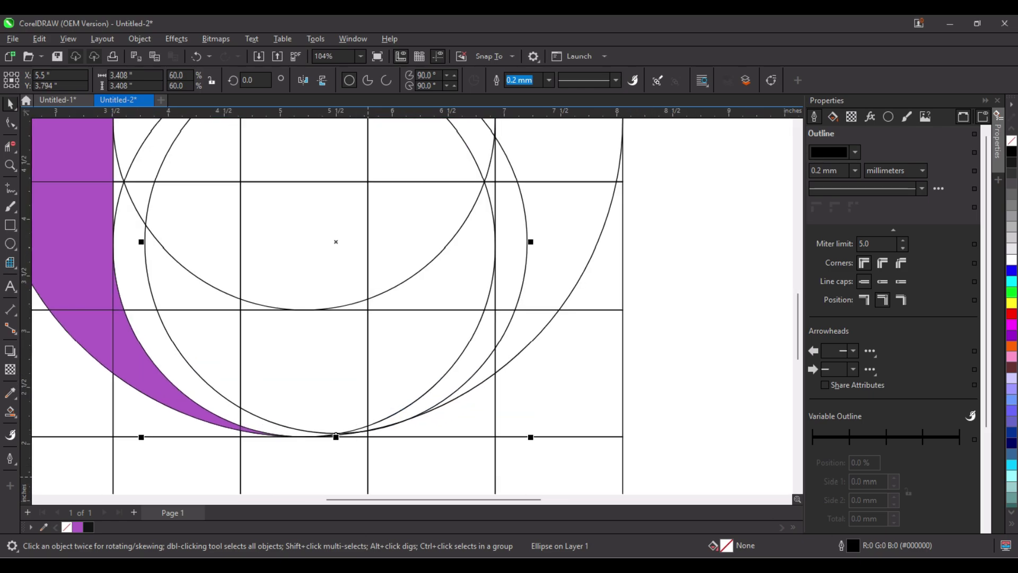
key("Up")
key("Up")
key("Up")
key("Up")
key("Up")
key("Up")
key("Up")
key("Up")
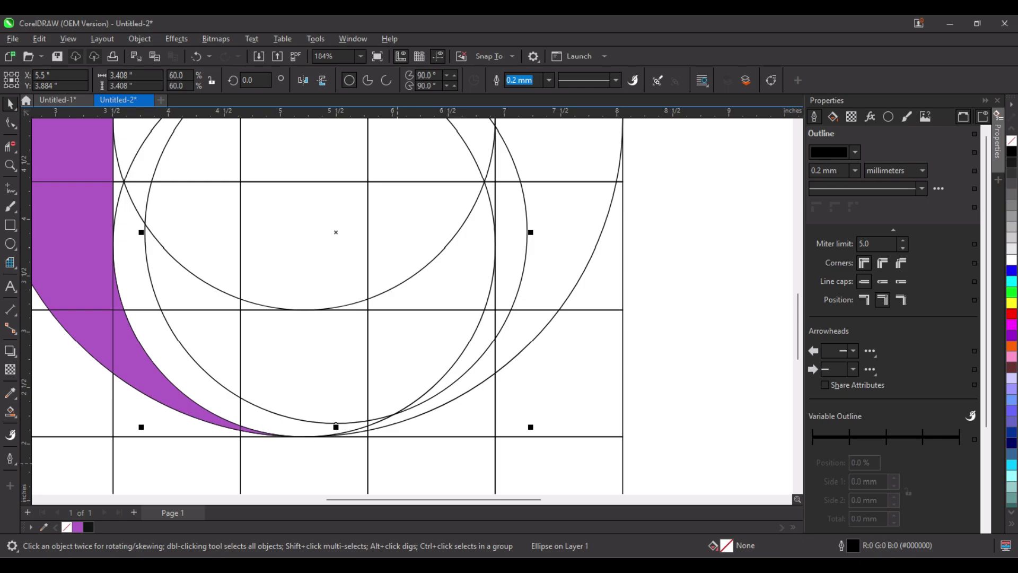
Enlarge the copied circle to about 3.48 inches across so its lower-right edge meets the large circle
left_click_drag(531, 427, 539, 435)
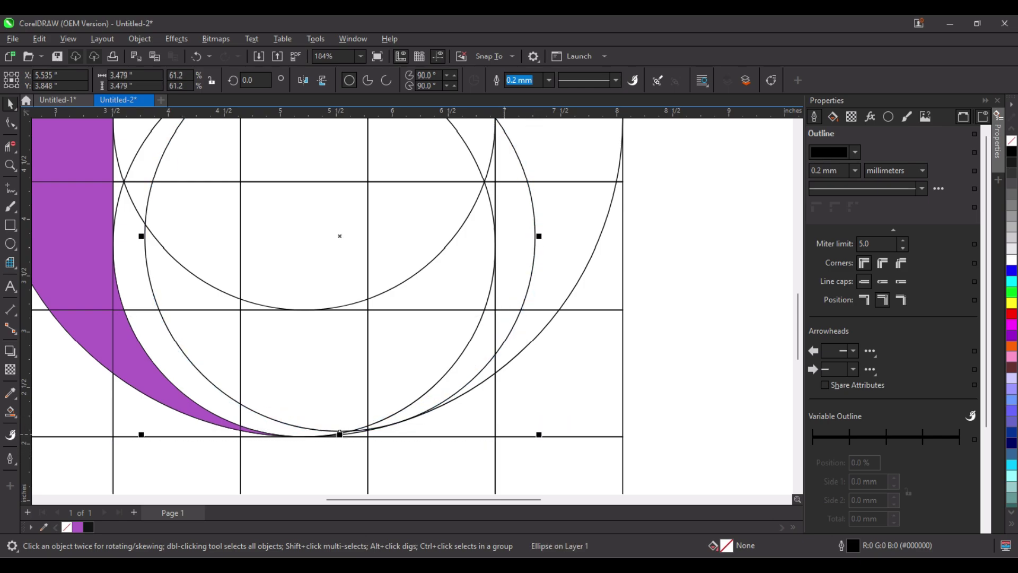
scroll(410, 451, "up", 3)
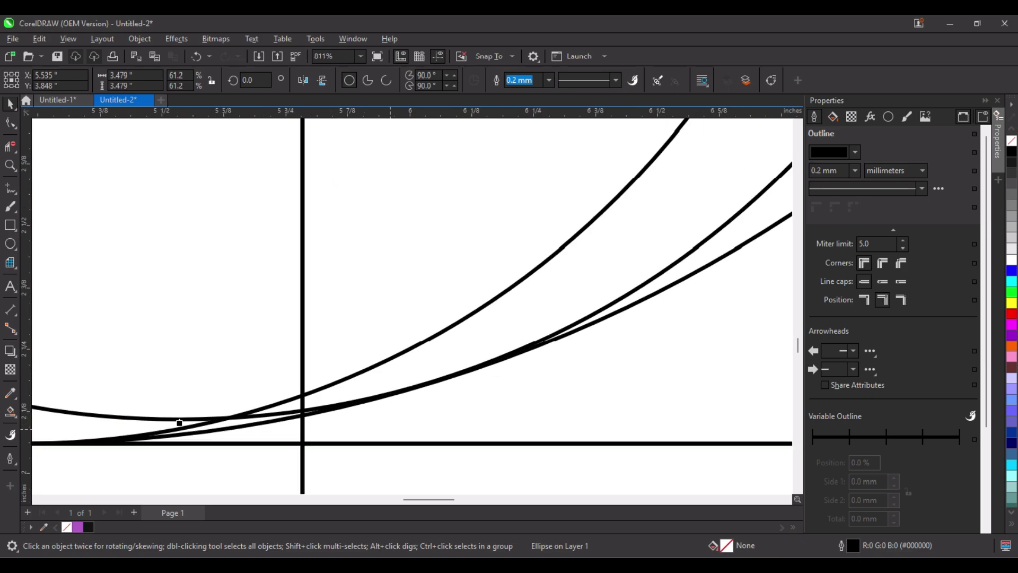
scroll(410, 450, "down", 2)
key("Escape")
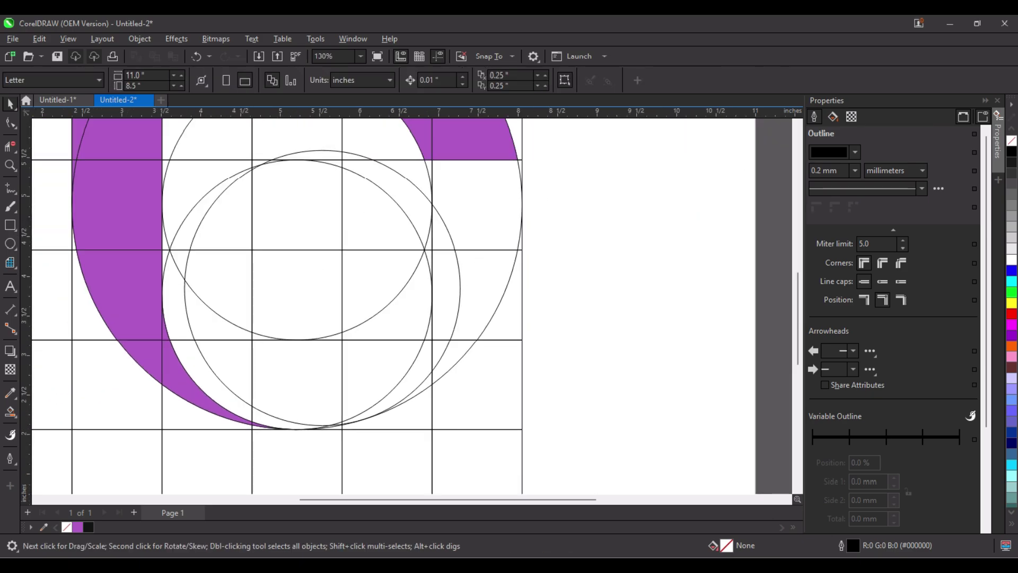
Smart-fill the lower-right ring regions in the grid's fourth row and the fifth-row regions across the fourth to sixth columns
left_click(14, 416)
left_click(42, 425)
left_click(449, 294)
left_click(488, 287)
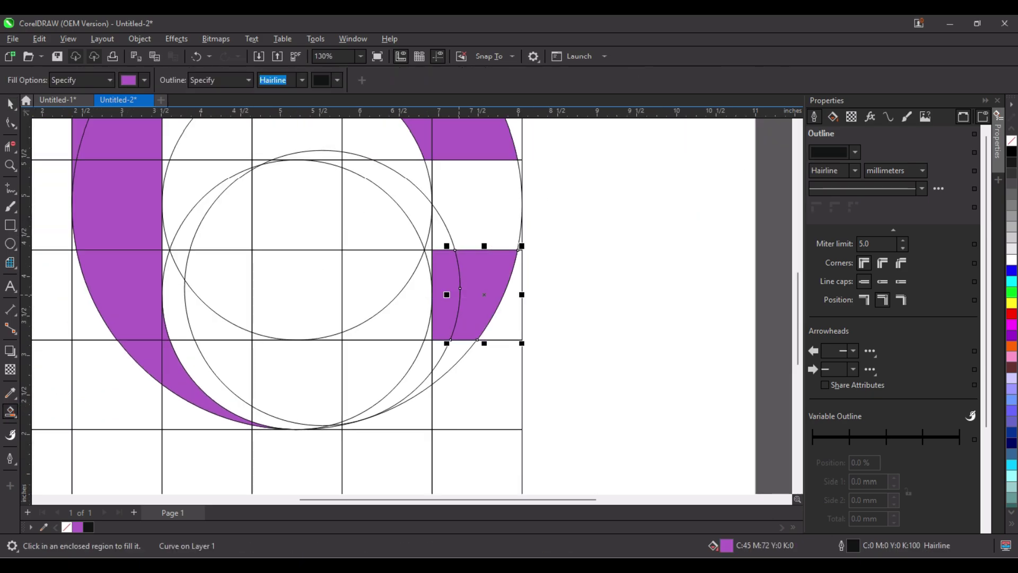
left_click(451, 358)
left_click(416, 384)
left_click(384, 366)
left_click(296, 371)
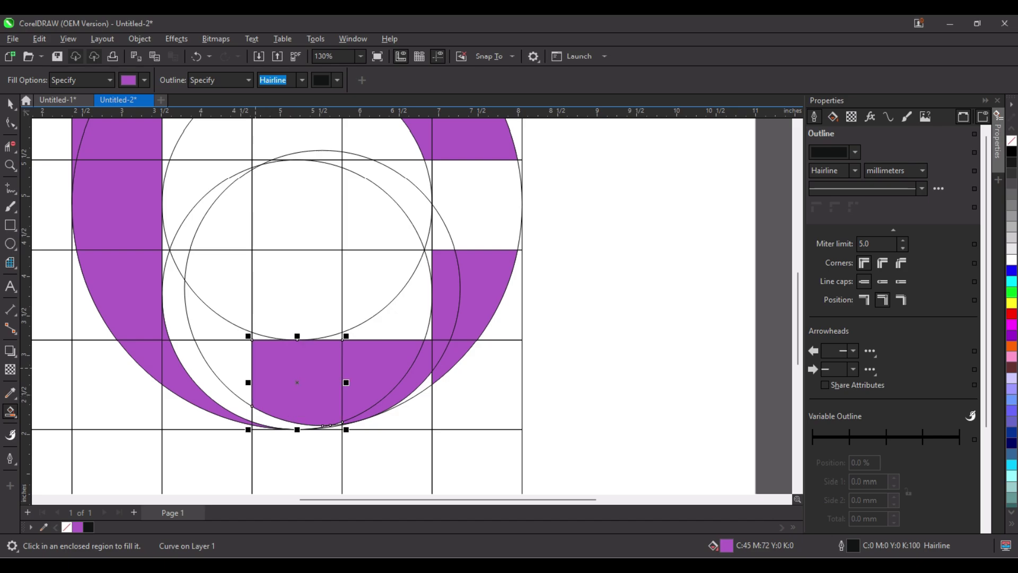
Smart-fill the slivers along the lower arc's outer edge and the regions against the inner circle in its right half
scroll(351, 426, "up", 7)
left_click(286, 416)
scroll(338, 432, "down", 3)
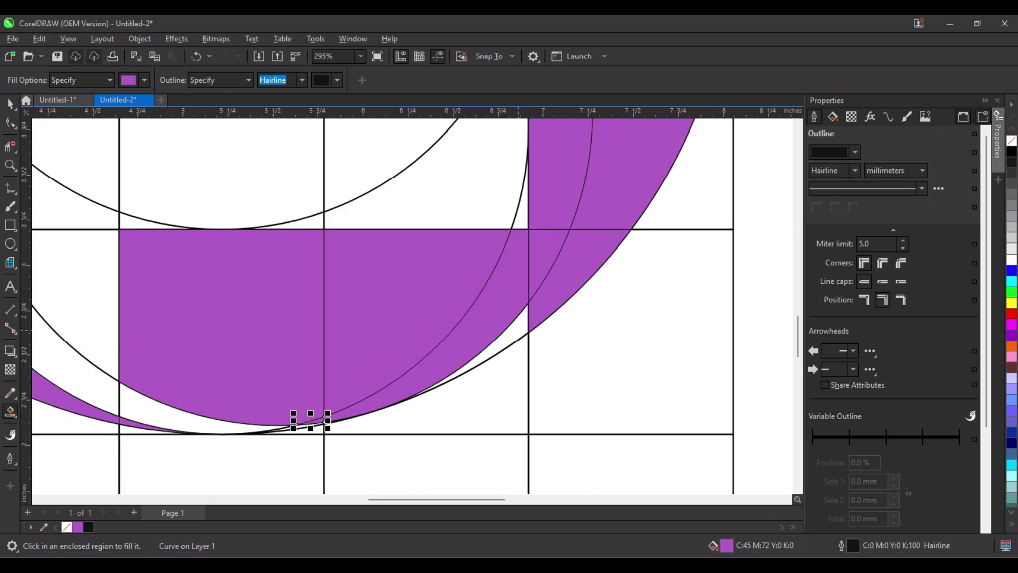
left_click(477, 345)
left_click(424, 180)
left_click(522, 201)
left_click(297, 223)
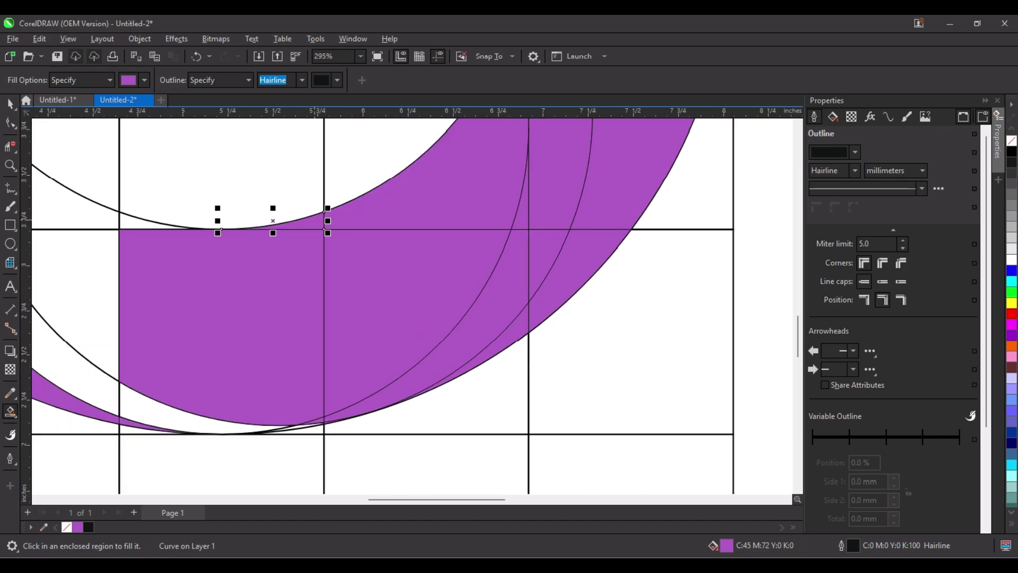
Smart-fill the C's lower-left tip inside the offset circle and the remaining gaps along the inner circle's edge
scroll(397, 302, "down", 2)
left_click(234, 278)
left_click(249, 334)
left_click(339, 355)
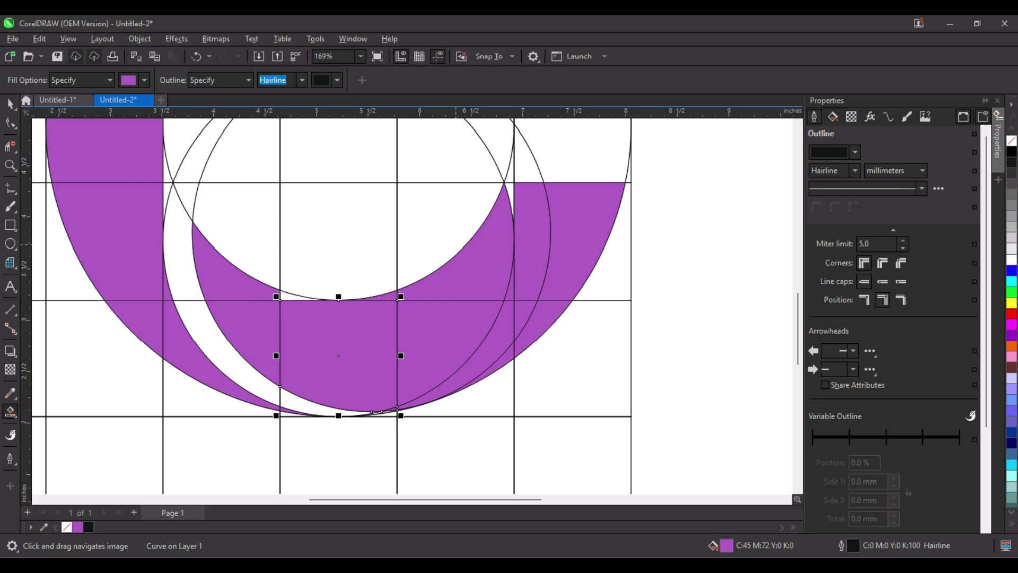
left_click(506, 212)
scroll(443, 313, "down", 2)
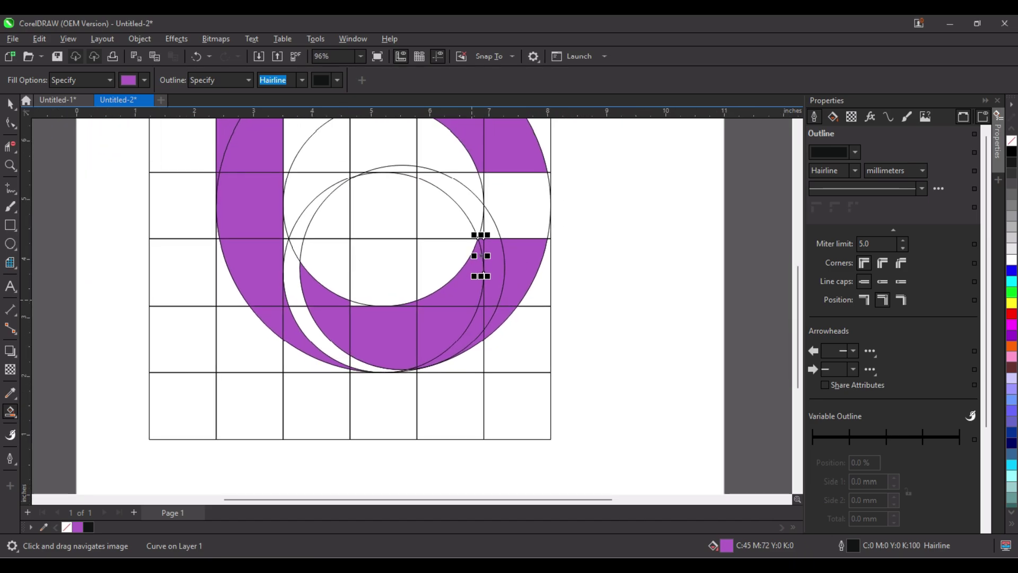
scroll(361, 316, "up", 2)
left_click(354, 292)
left_click_drag(562, 299, 461, 352)
scroll(446, 357, "down", 2)
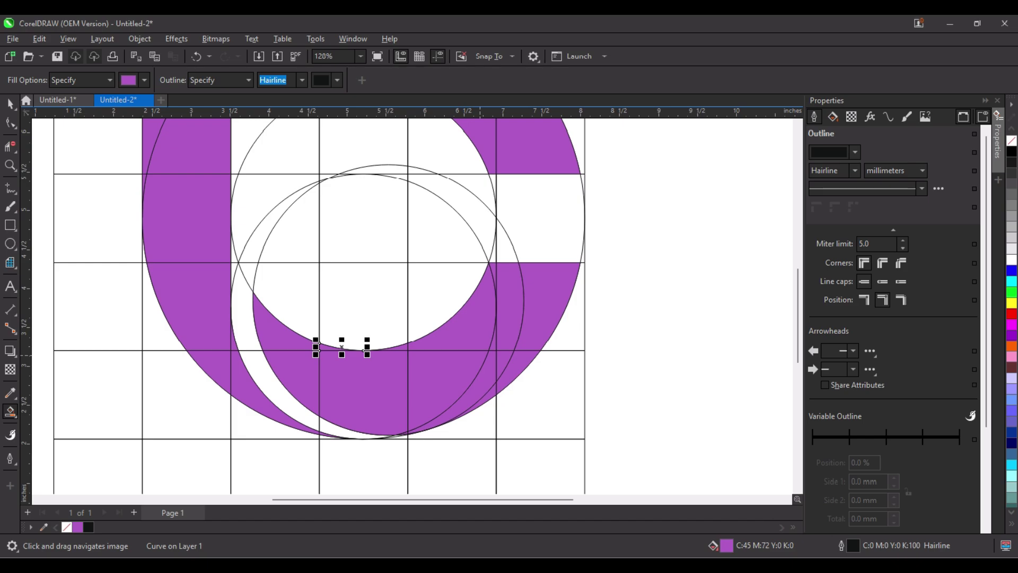
Delete the construction circles, the grid and the narrow rectangle, keeping only the purple filled shapes
scroll(467, 354, "down", 1)
left_click_drag(466, 355, 405, 410)
scroll(418, 421, "down", 2)
left_click(10, 102)
left_click(271, 382)
key("Delete")
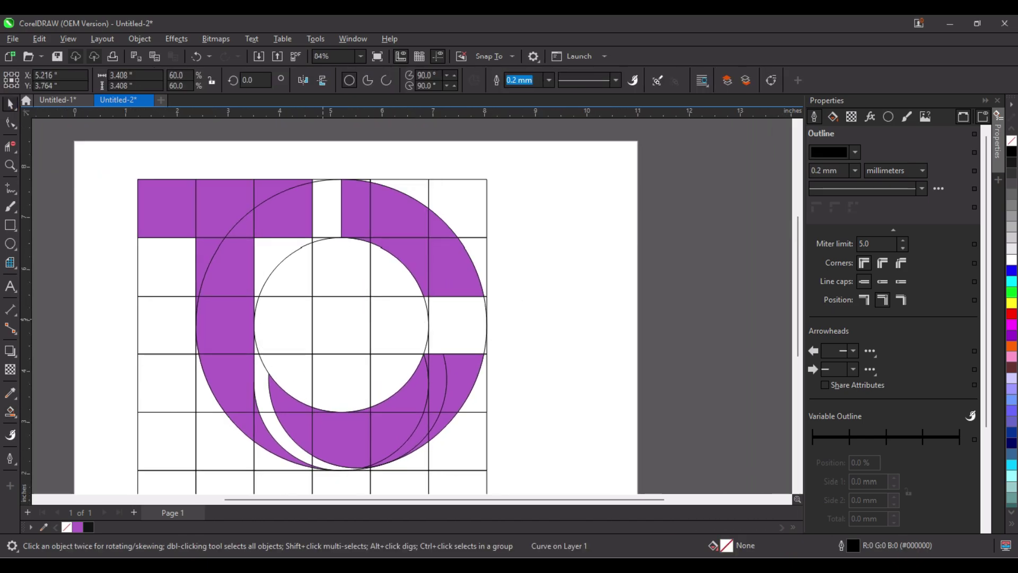
left_click(341, 291)
key("Delete")
key("F2")
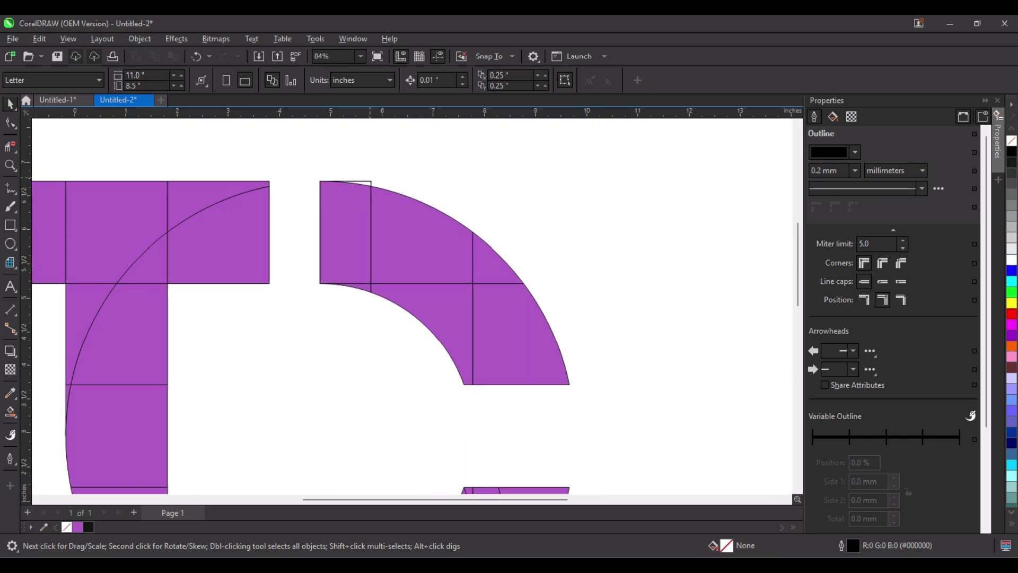
key("F3")
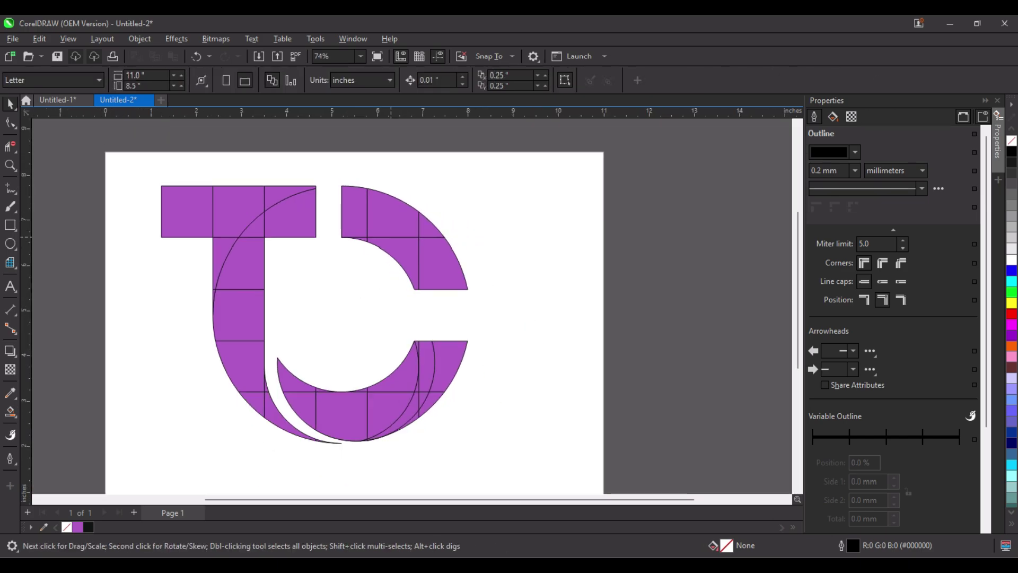
Weld all purple pieces into one curve and delete the stray segments in the C's lower arm and along its upper arm's inner edge
double_click(8, 101)
left_click(372, 80)
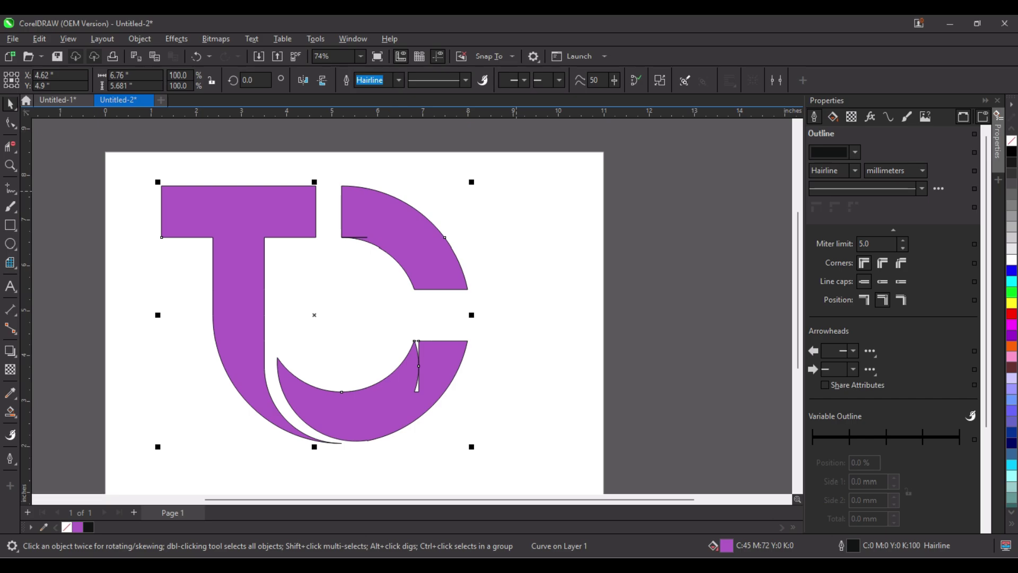
key("Escape")
scroll(388, 369, "up", 4)
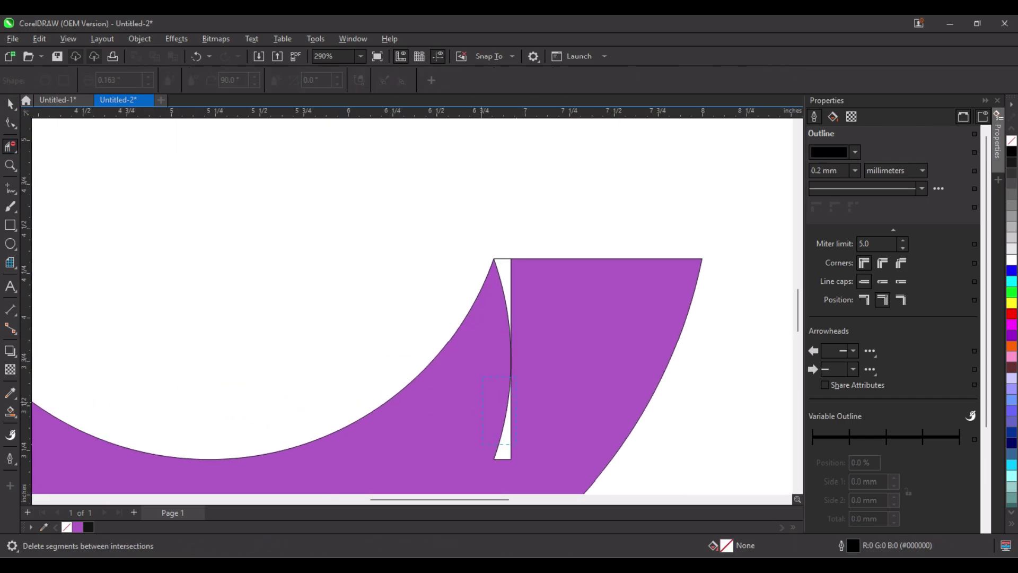
left_click(418, 379)
left_click(418, 353)
scroll(469, 366, "down", 4)
scroll(427, 247, "up", 4)
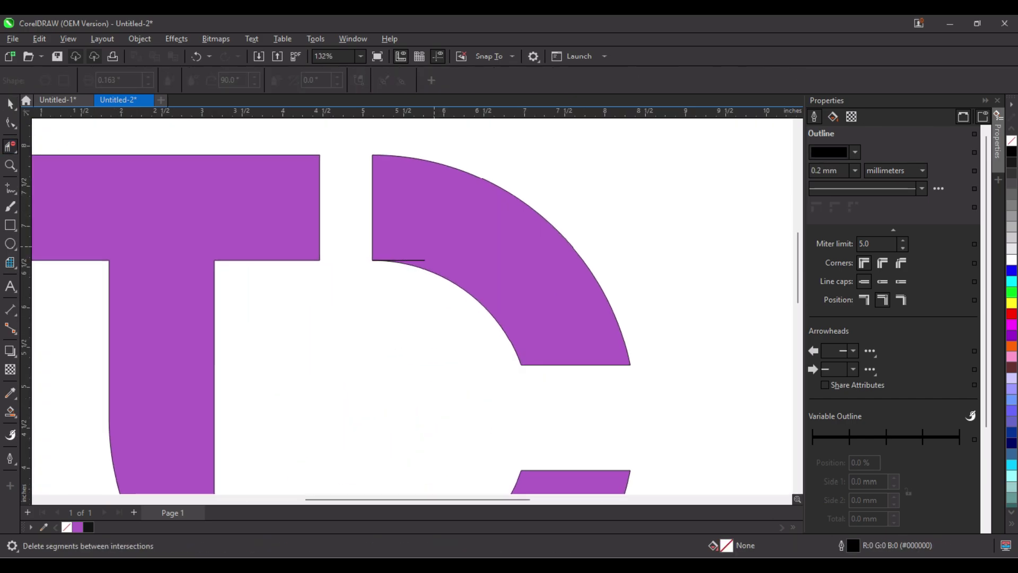
left_click(419, 274)
scroll(355, 206, "down", 4)
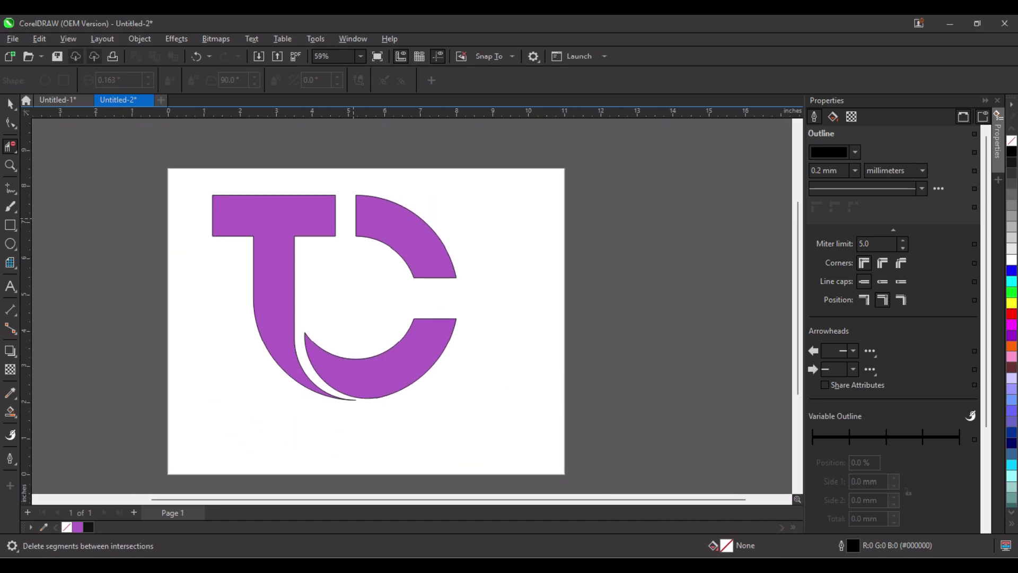
Remove the outline from the whole TC monogram
key("space")
left_click_drag(123, 140, 499, 416)
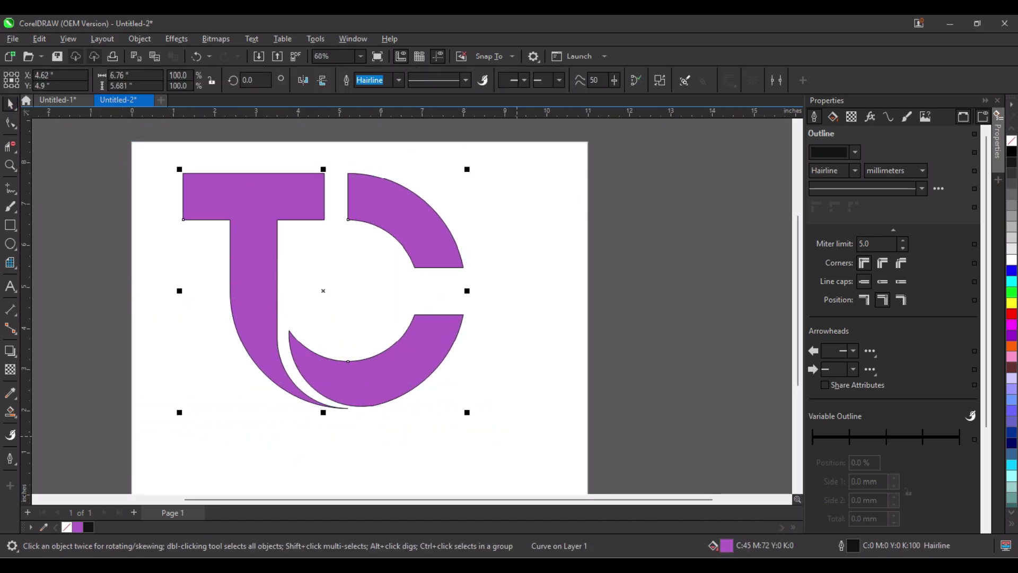
right_click(1011, 140)
left_click(494, 331)
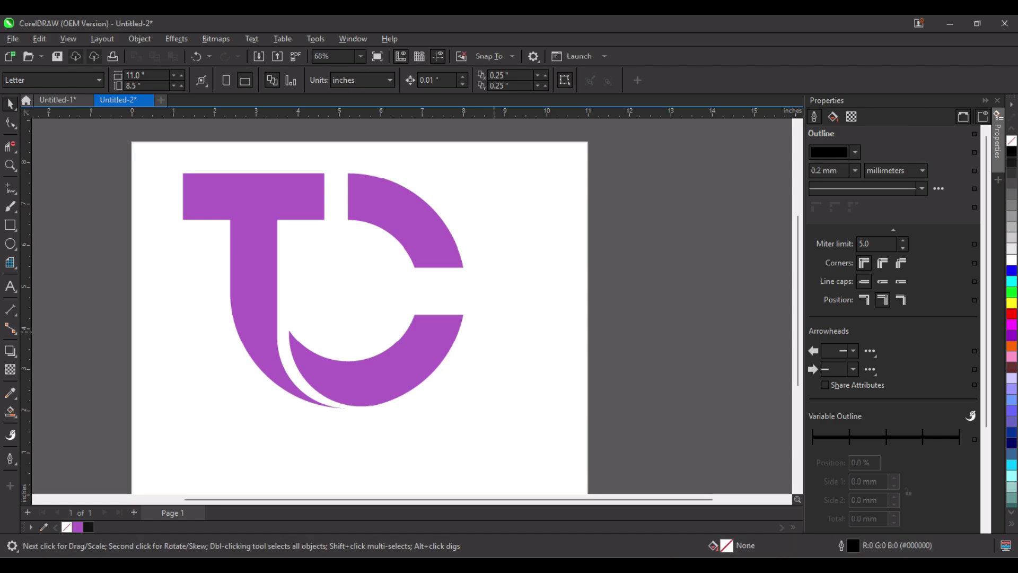
Apply a diagonal linear fountain fill from the T's upper-left bar to the C's lower-right arc, ending in blue #0026FF
scroll(364, 339, "down", 2)
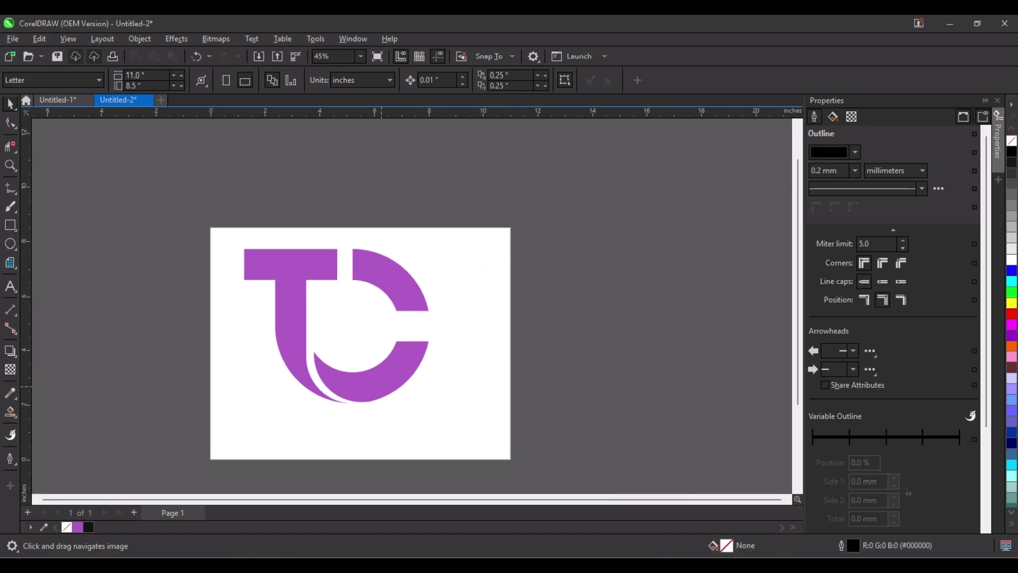
scroll(365, 339, "up", 1)
key("ctrl+a")
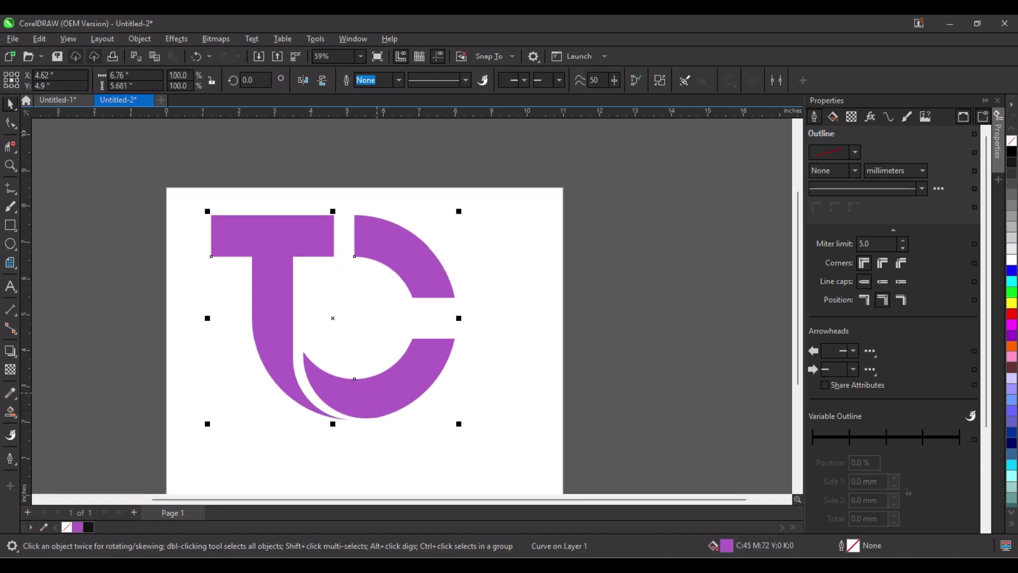
left_click(10, 412)
left_click(46, 409)
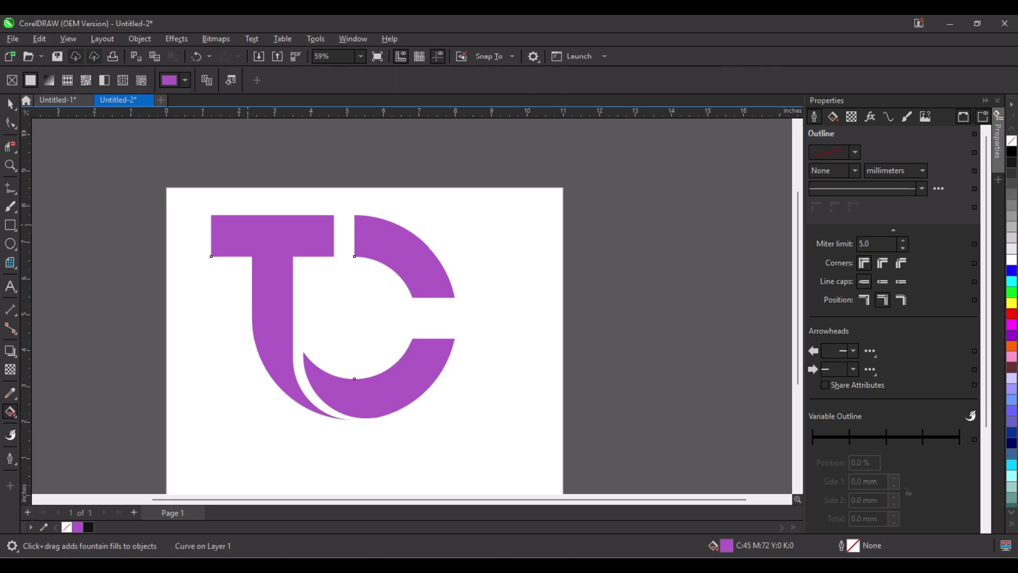
left_click_drag(240, 220, 407, 391)
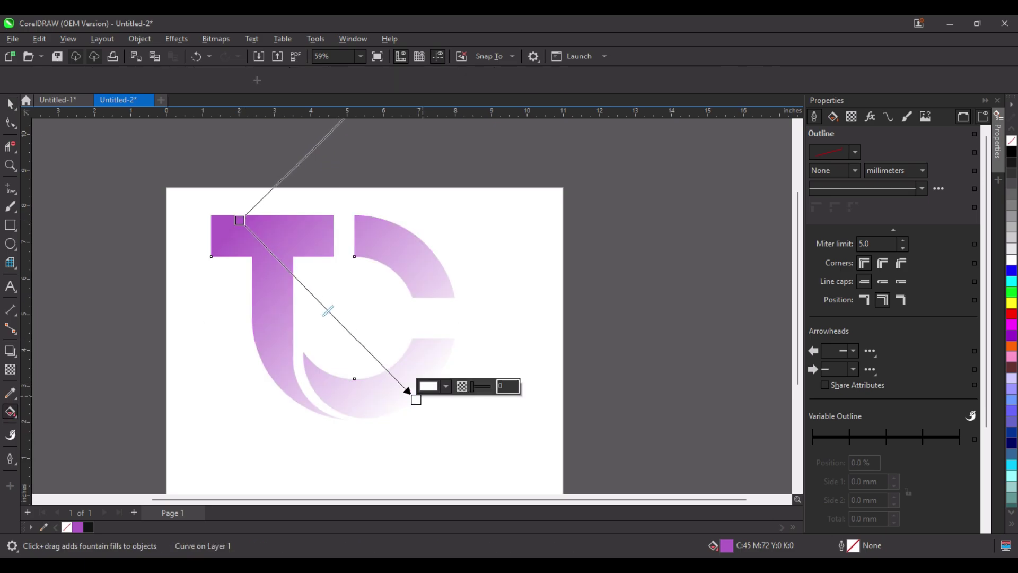
left_click(446, 386)
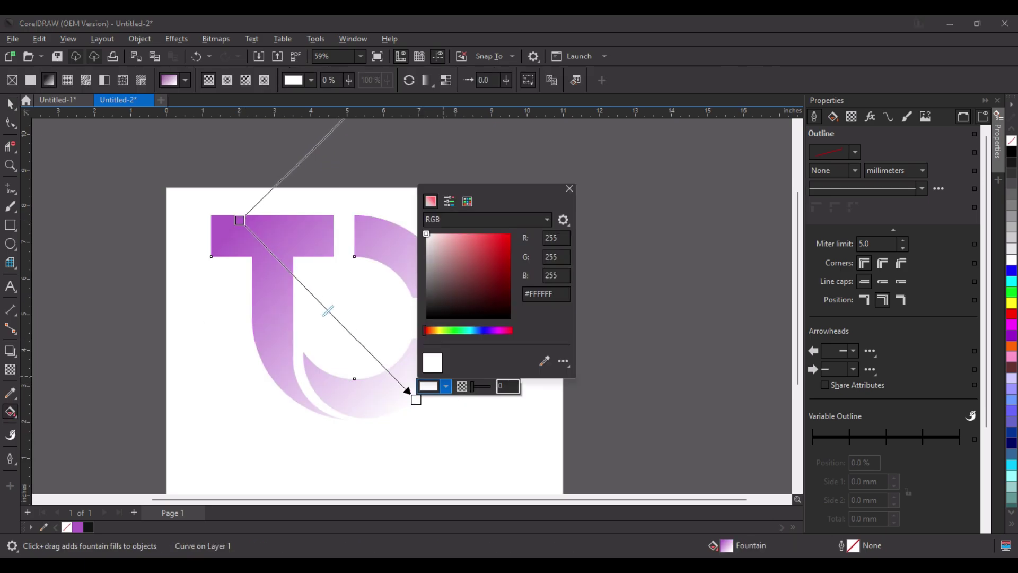
left_click_drag(504, 242, 510, 234)
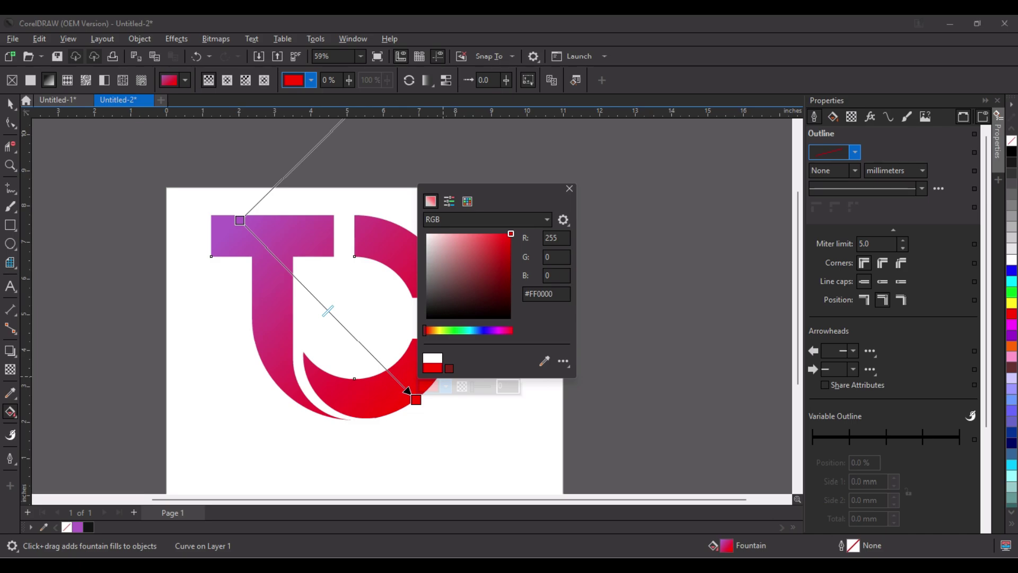
left_click_drag(424, 330, 481, 330)
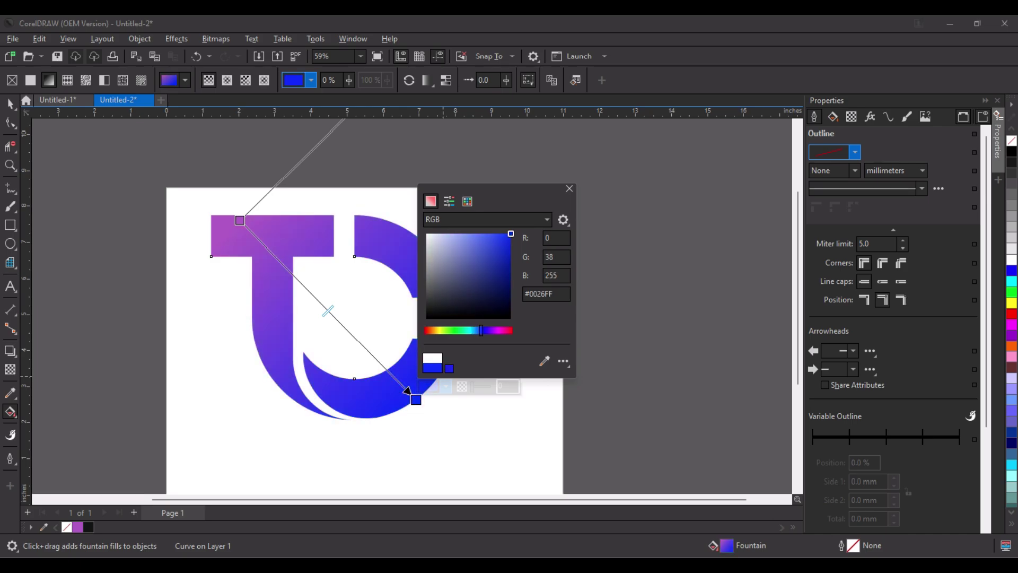
key("Escape")
Set the fountain fill's start colour at the T's upper-left bar to dark purple
left_click(240, 220)
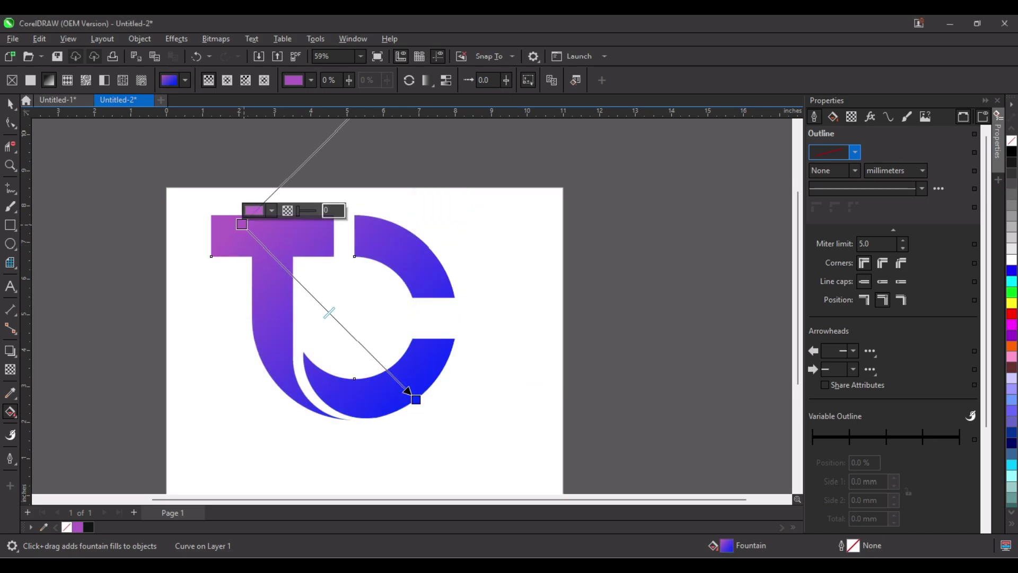
left_click(271, 210)
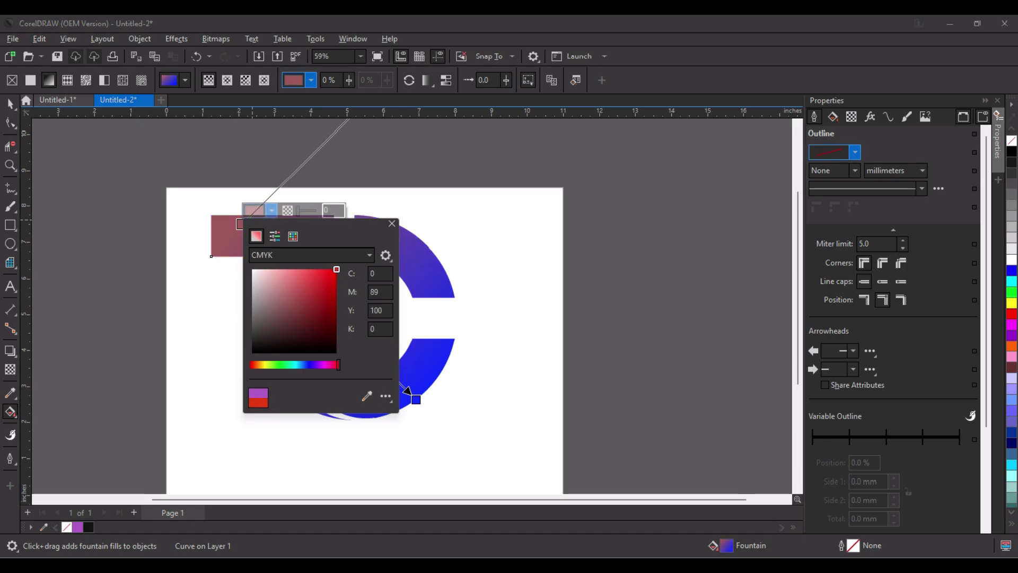
left_click_drag(615, 336, 528, 336)
key("Escape")
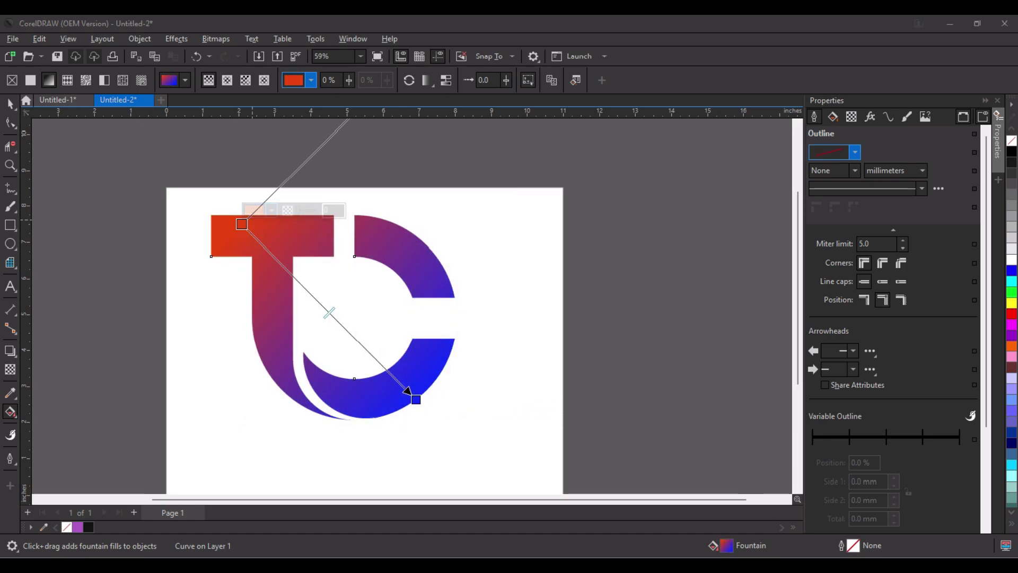
left_click(272, 210)
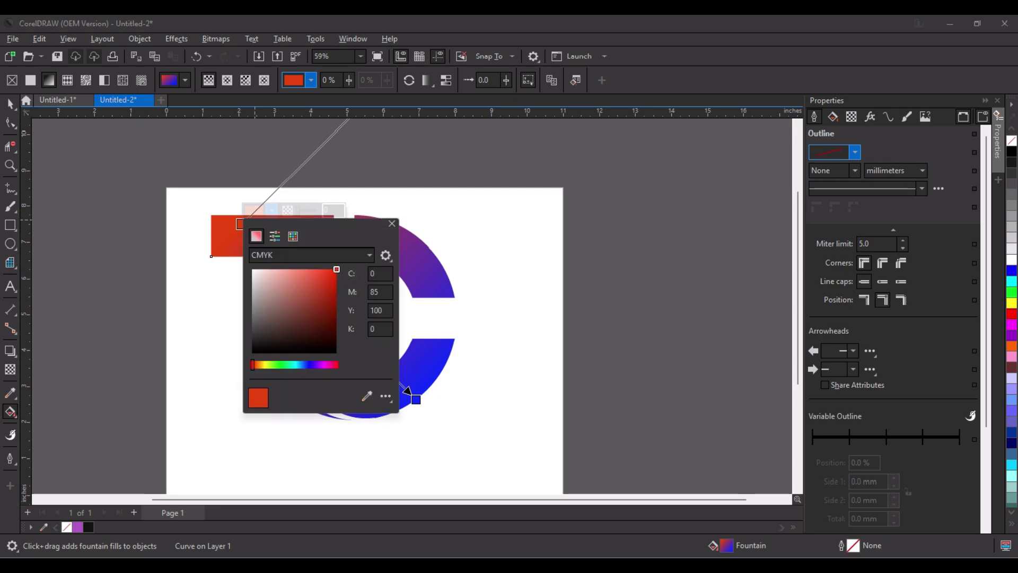
left_click(316, 364)
key("Escape")
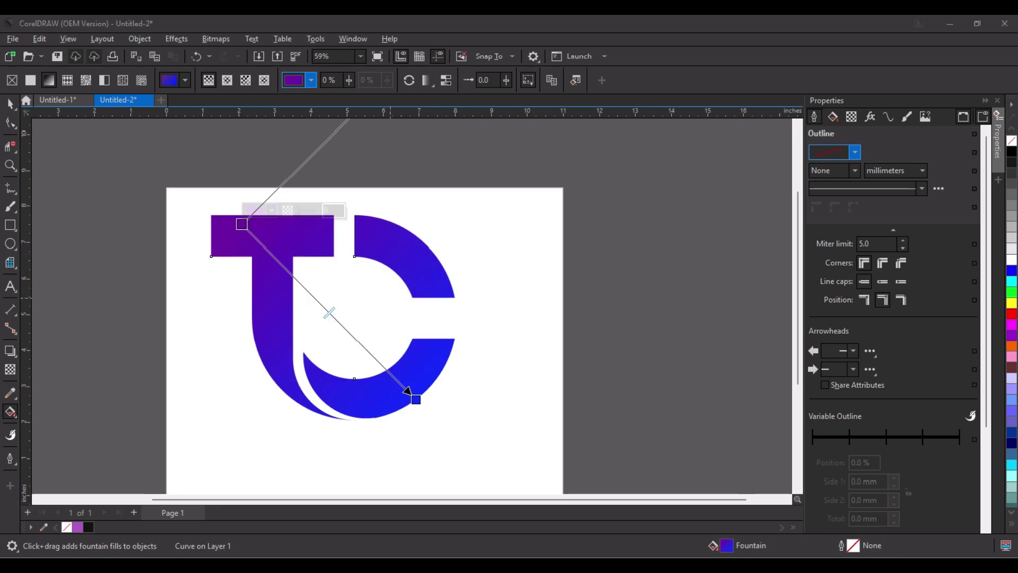
Add a magenta colour node (C 8, M 93, Y 0, K 0) at 52% of the fountain fill and deselect the monogram
left_click_drag(407, 391, 330, 314)
left_click(362, 301)
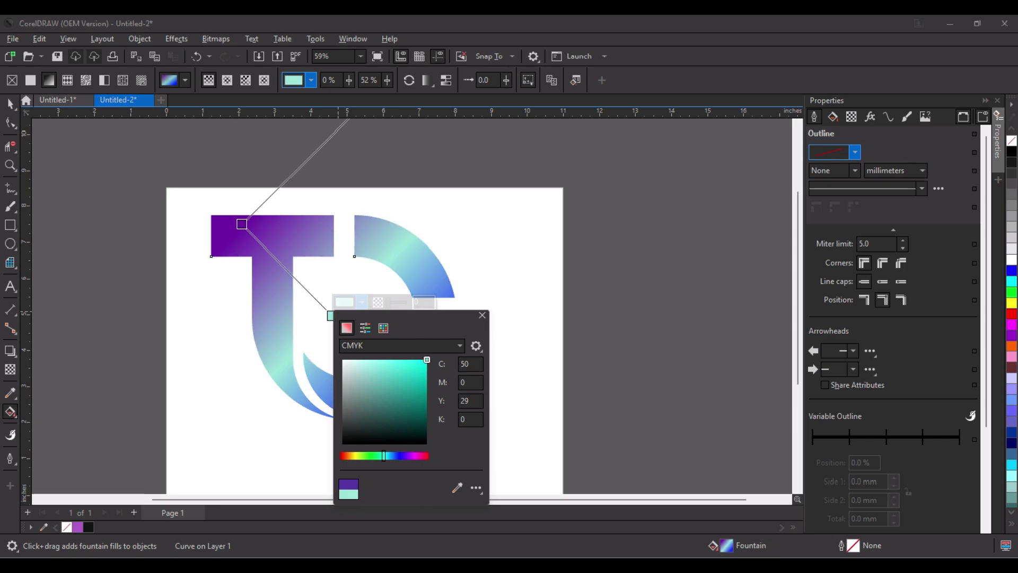
left_click(413, 456)
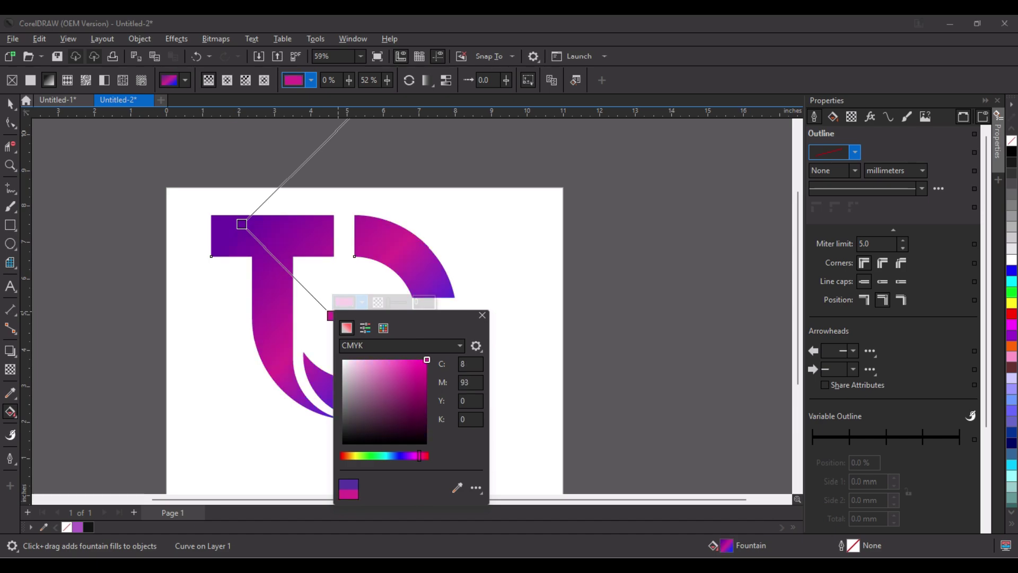
key("Escape")
key("space")
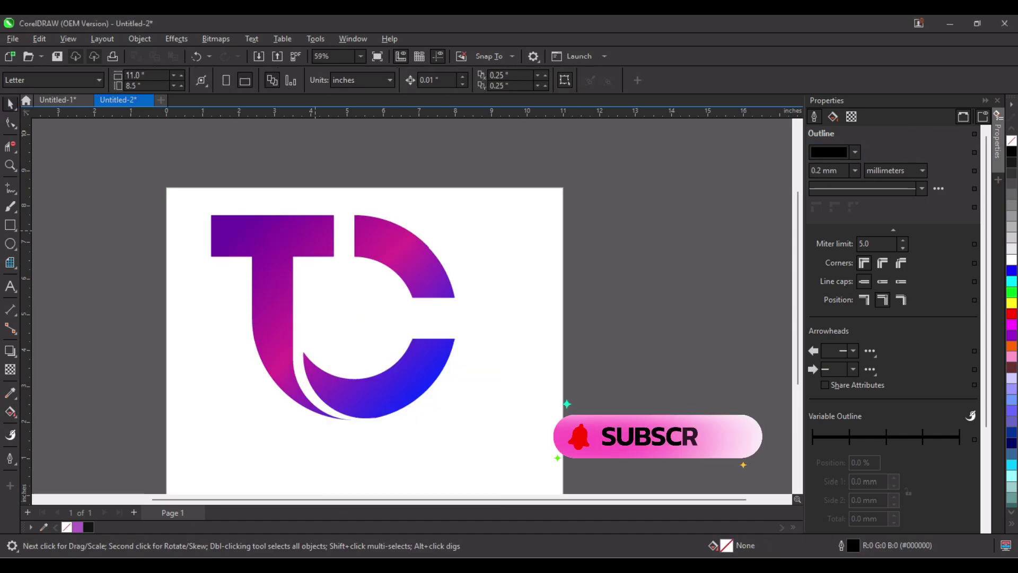
Apply the Brick Wall texture effect to the monogram with a brick width of 140 and a brick height of 50
left_click(272, 318)
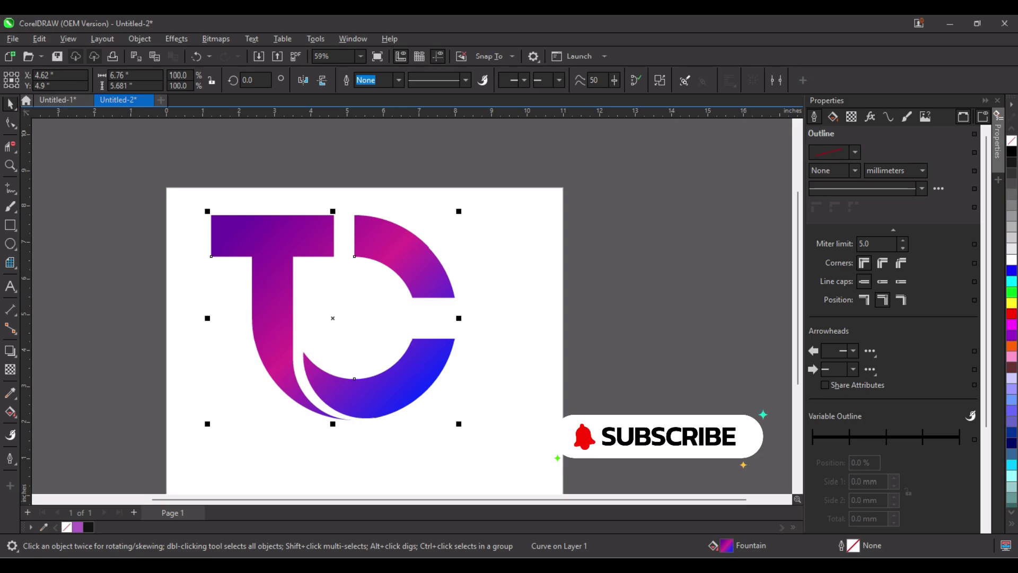
left_click(177, 38)
mouse_move(212, 255)
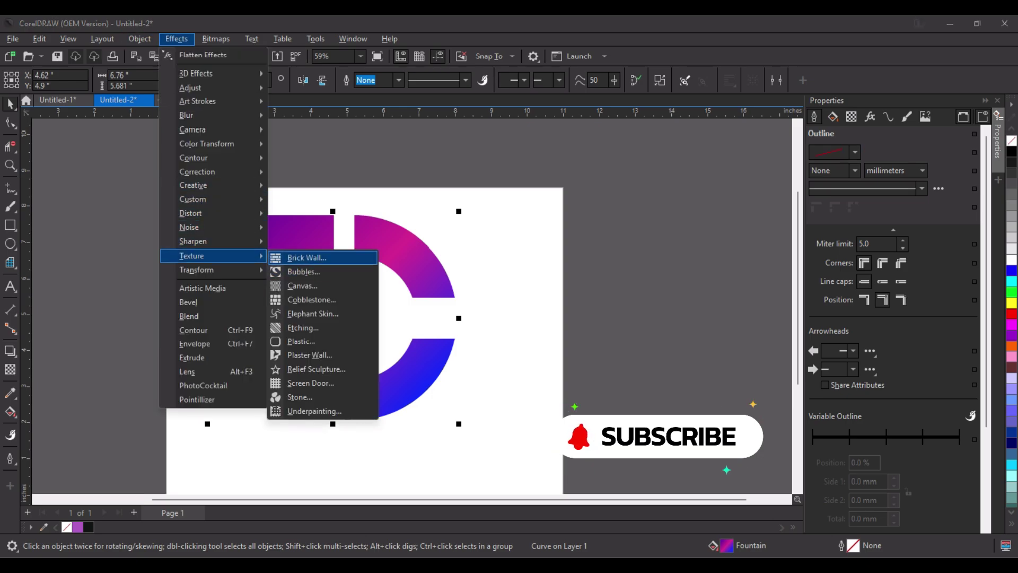
left_click(307, 258)
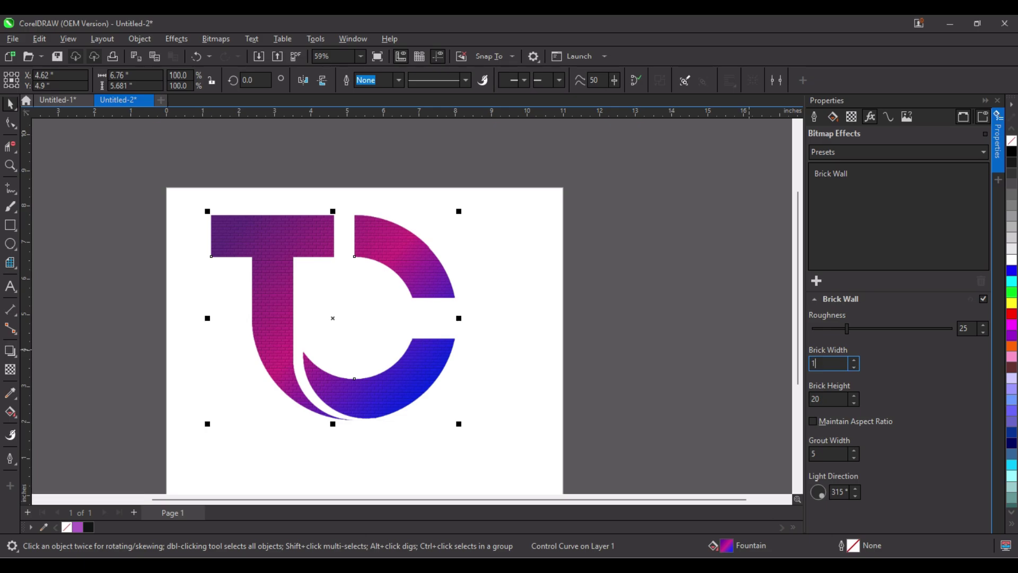
key("Tab")
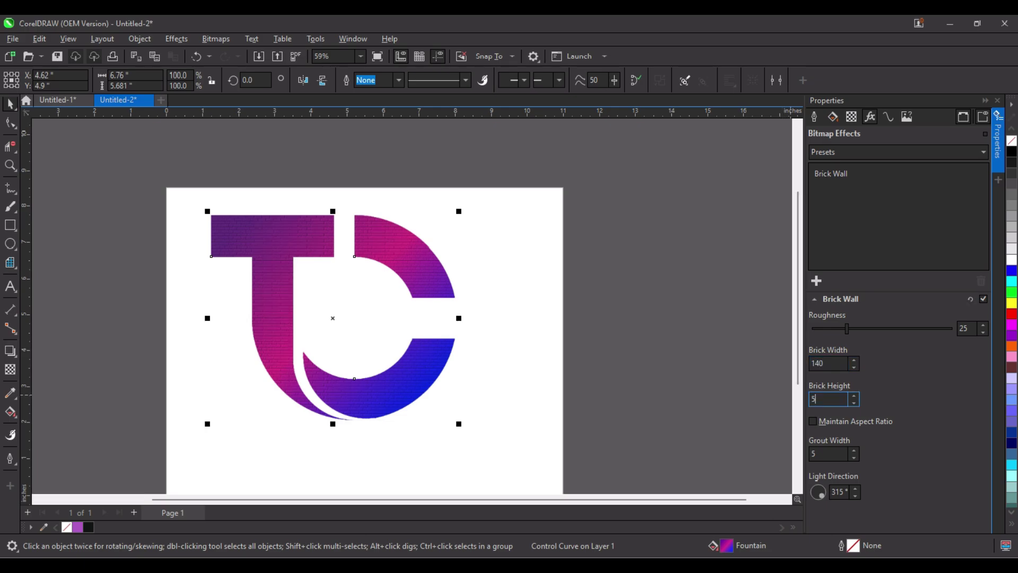
scroll(370, 402, "up", 2)
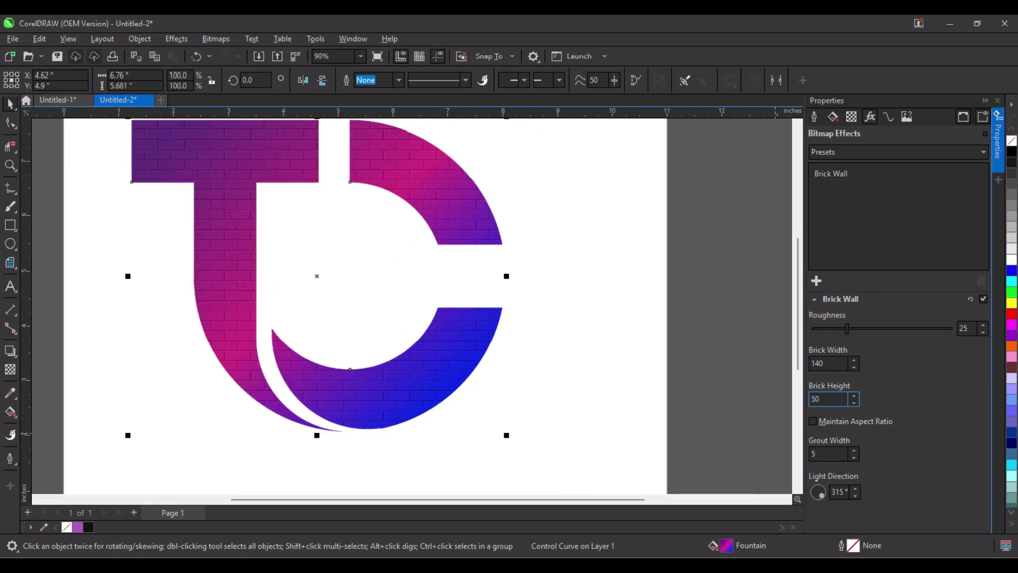
Set the Brick Wall effect's brick width to 160 and brick height to 60, and close its properties
type("16")
key("Tab")
type("60")
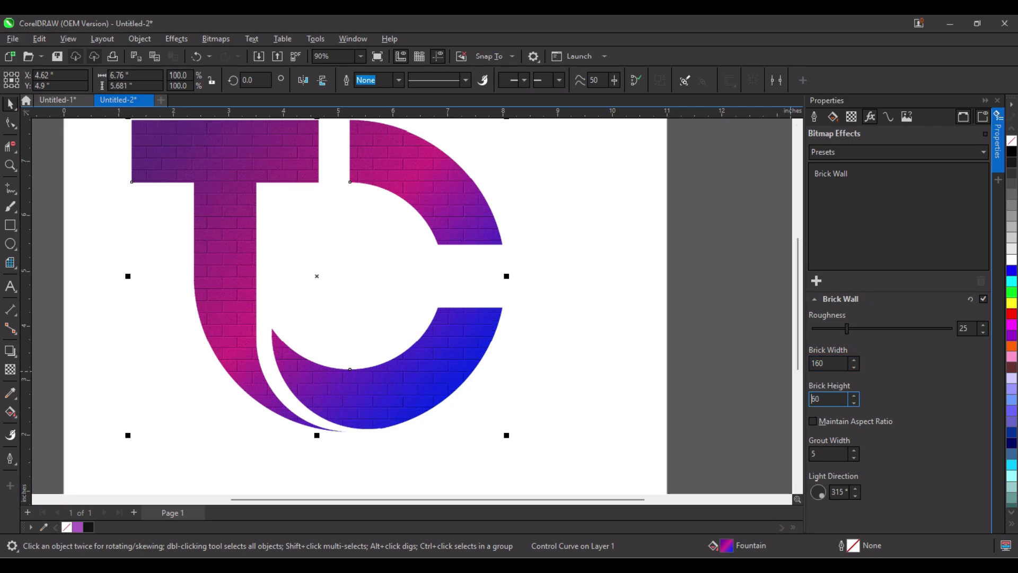
key("Escape")
left_click(997, 100)
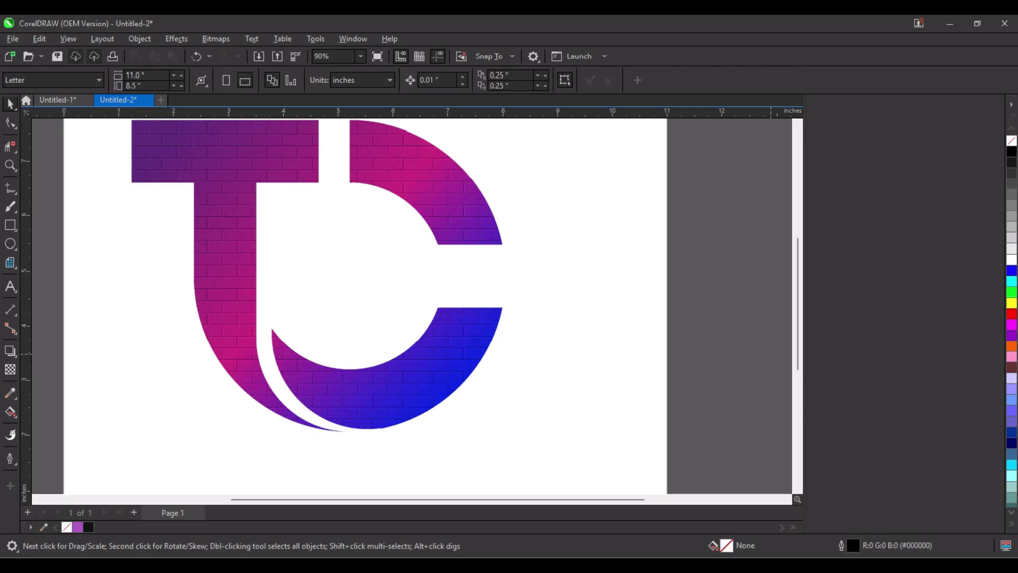
Draw a rectangle of about 10.96 by 8.54 inches over the page and fill it black
scroll(560, 343, "down", 2)
key("F6")
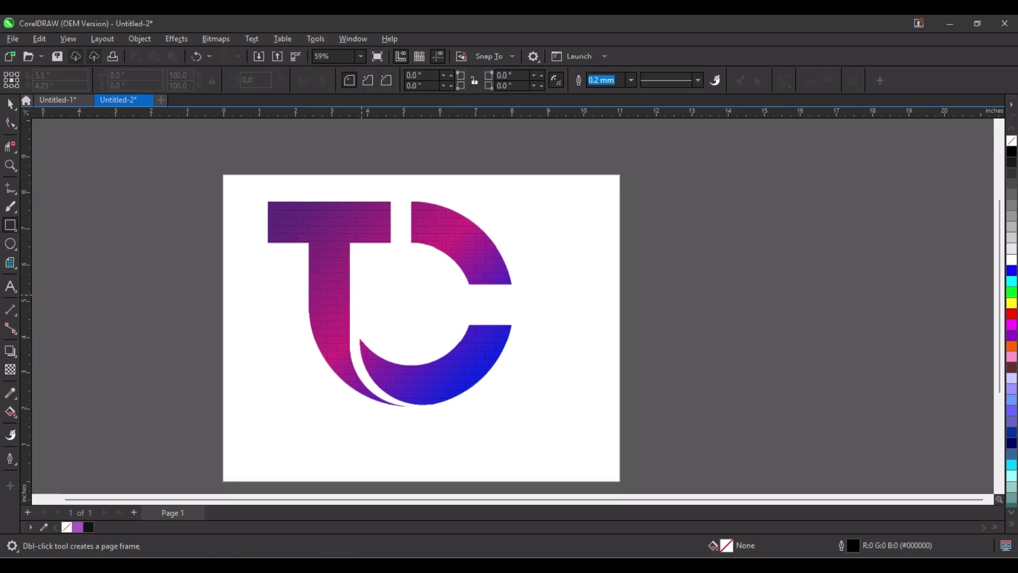
scroll(309, 264, "down", 1)
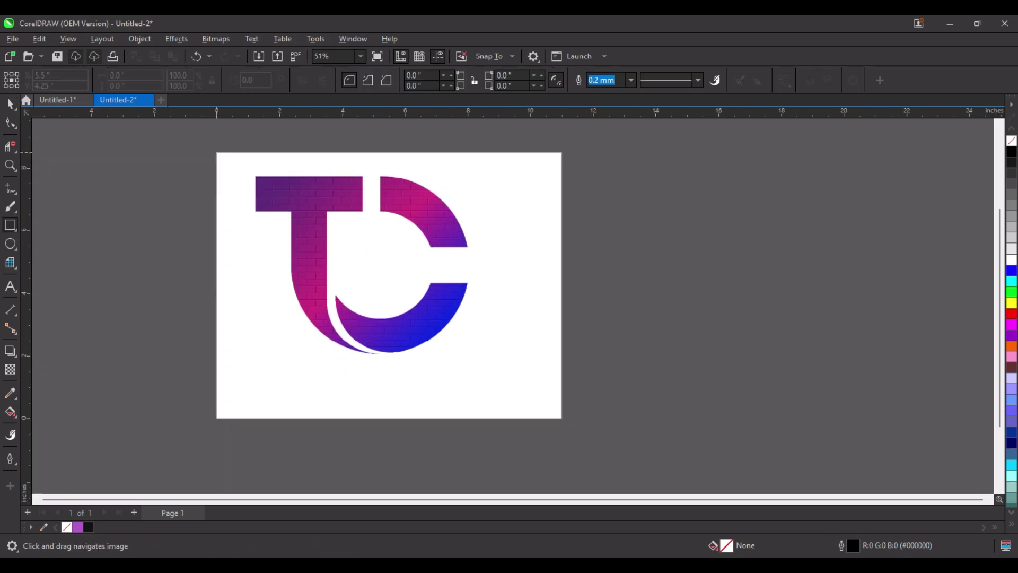
left_click_drag(217, 153, 560, 420)
left_click(1011, 151)
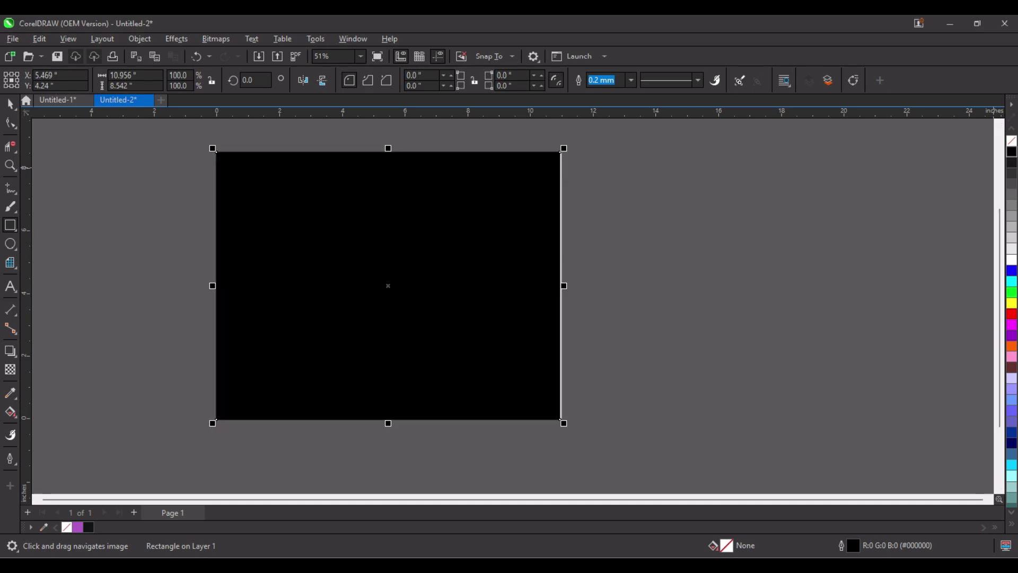
Place the black rectangle behind the monogram as a background, nudge it slightly to the right and deselect it
right_click(422, 265)
left_click(600, 312)
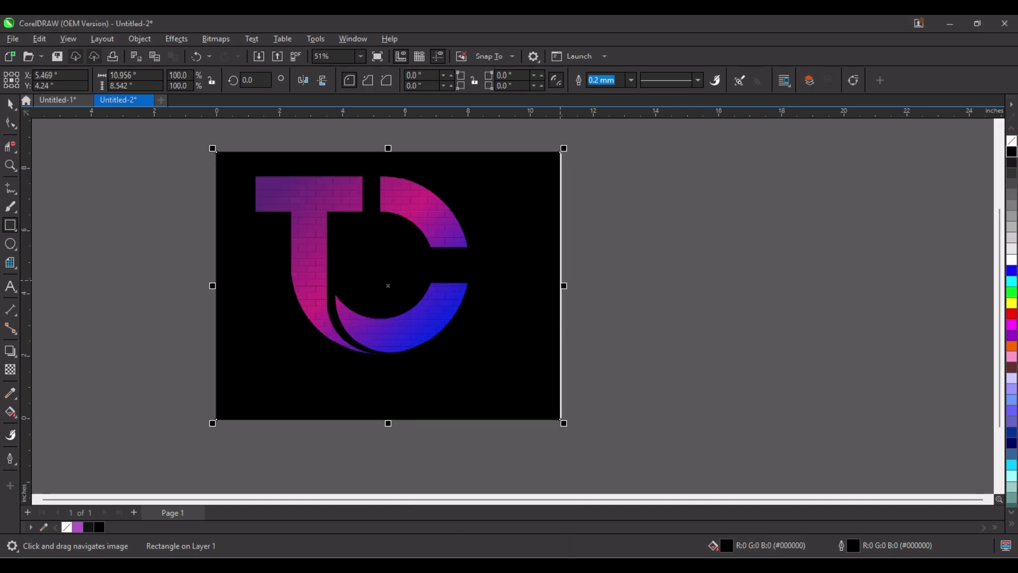
key("Right")
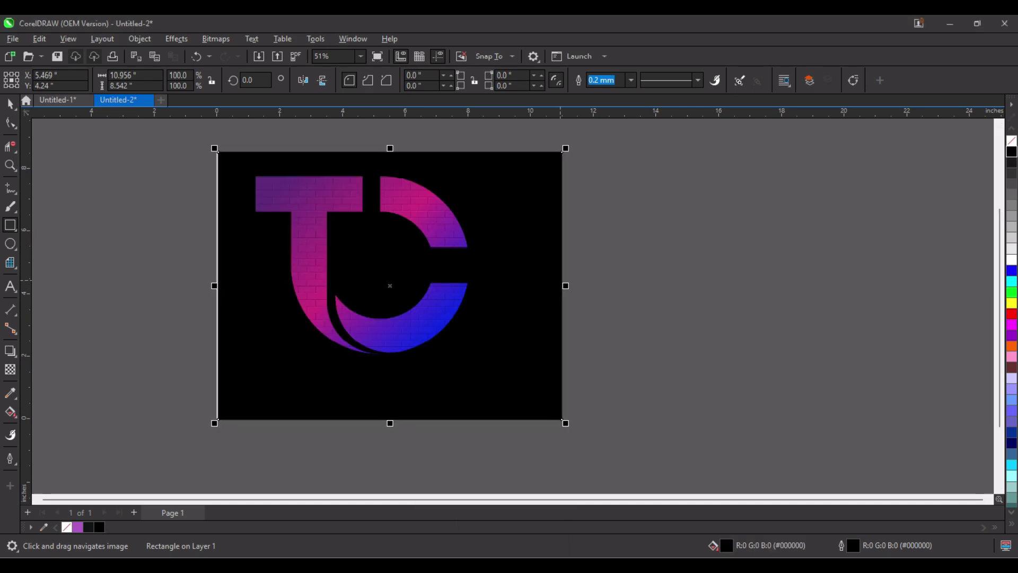
key("space")
key("Escape")
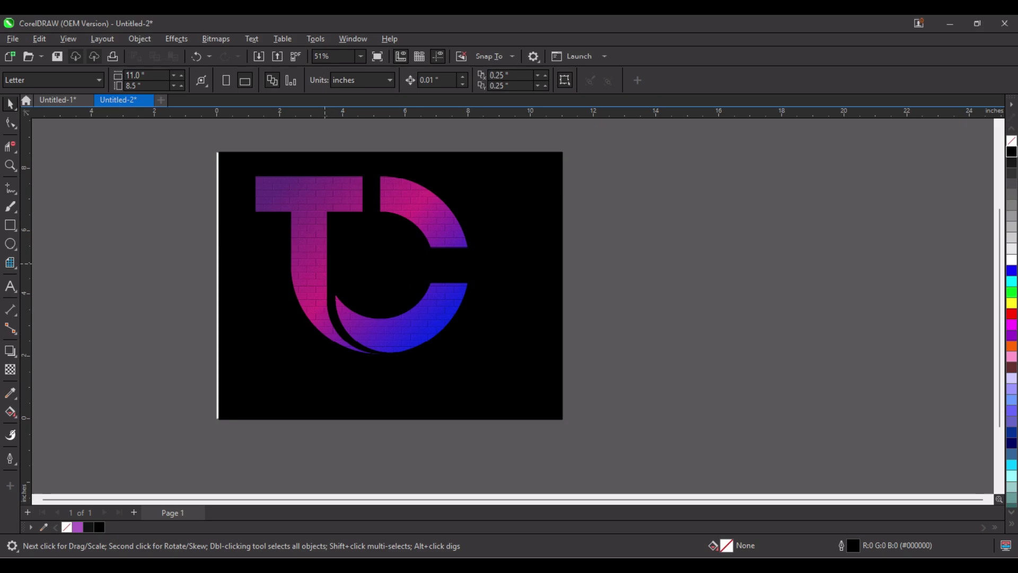
Enlarge the monogram proportionally from its upper-left corner to about 120% on the black background
left_click(390, 318)
left_click_drag(471, 357, 515, 394)
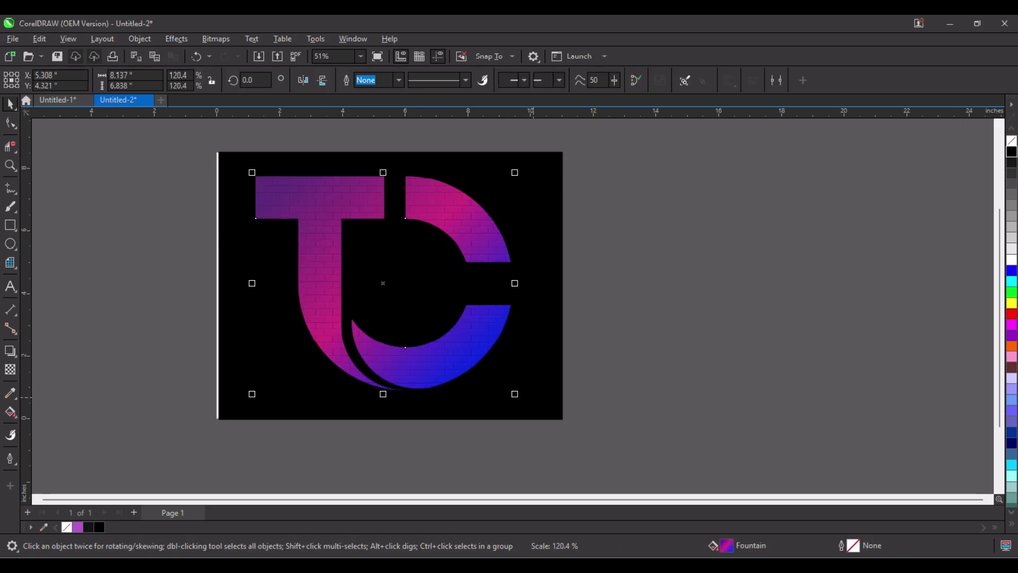
Reopen the monogram's Brick Wall effect properties, examine the brick texture up close, and close the properties
key("Escape")
left_click_drag(480, 349, 428, 395)
scroll(415, 366, "up", 1)
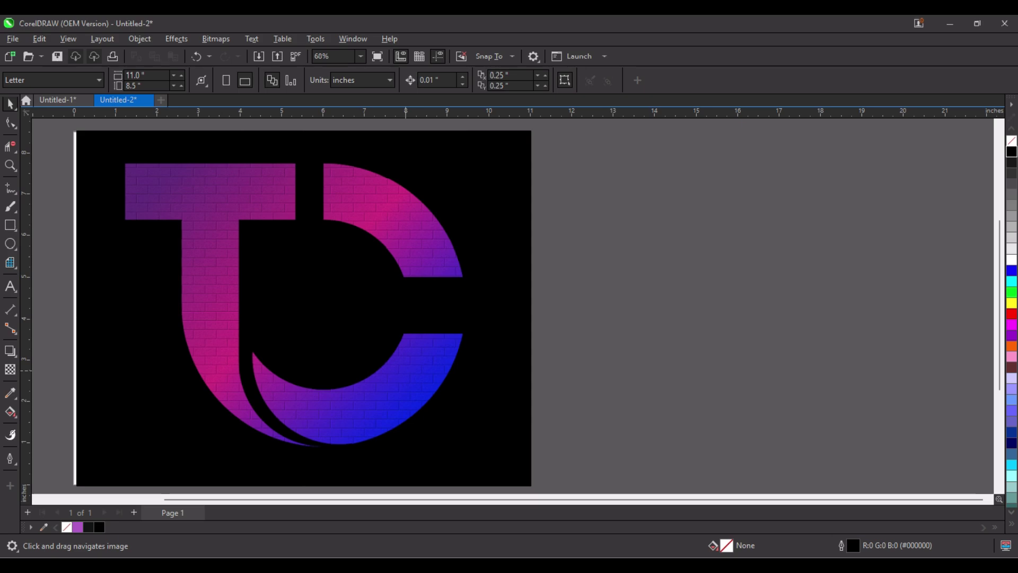
left_click(380, 367)
left_click(176, 39)
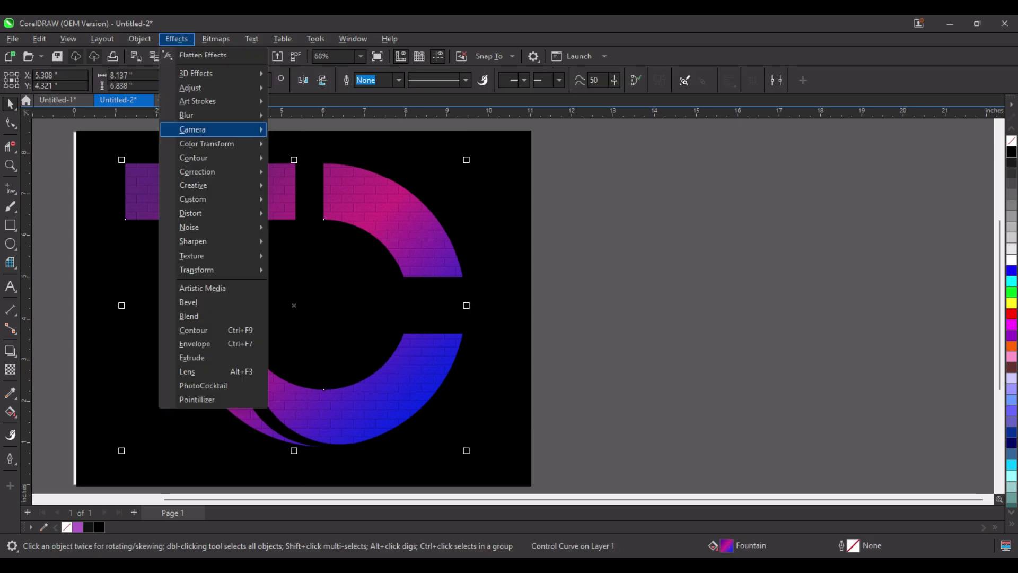
mouse_move(196, 255)
left_click(304, 257)
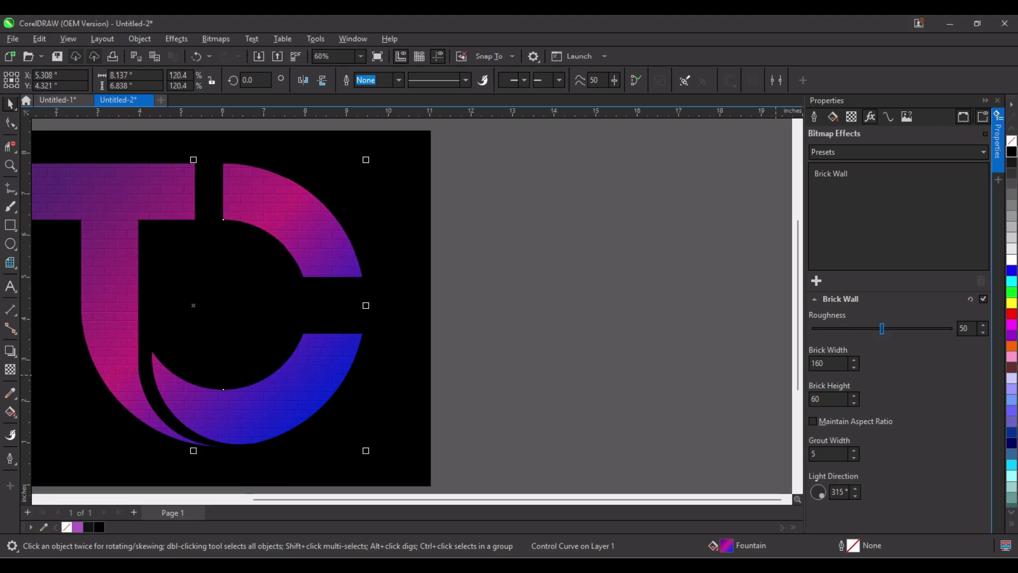
scroll(214, 394, "up", 5)
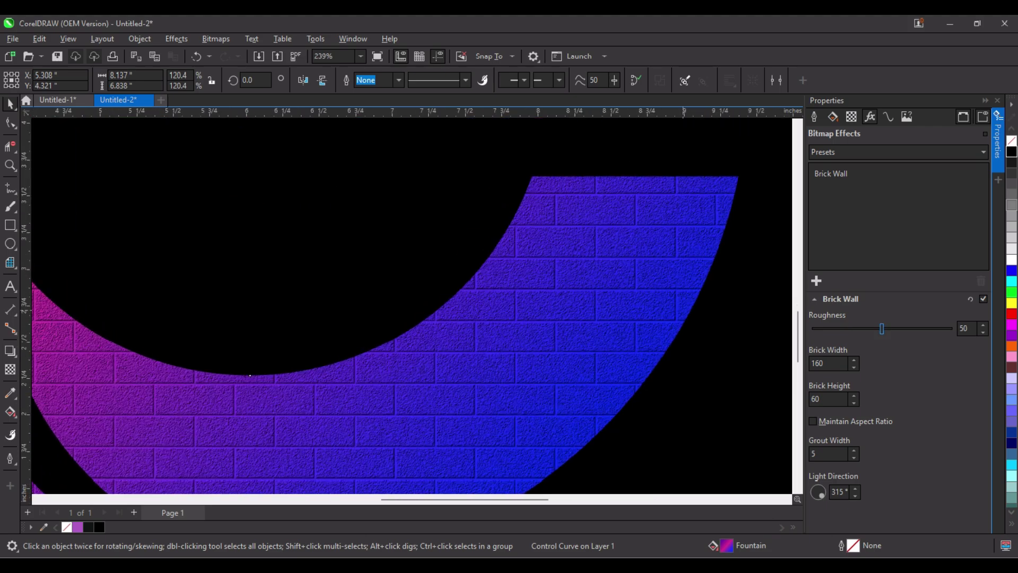
left_click(997, 100)
Try a different Texture effect on the monogram
scroll(600, 363, "down", 4)
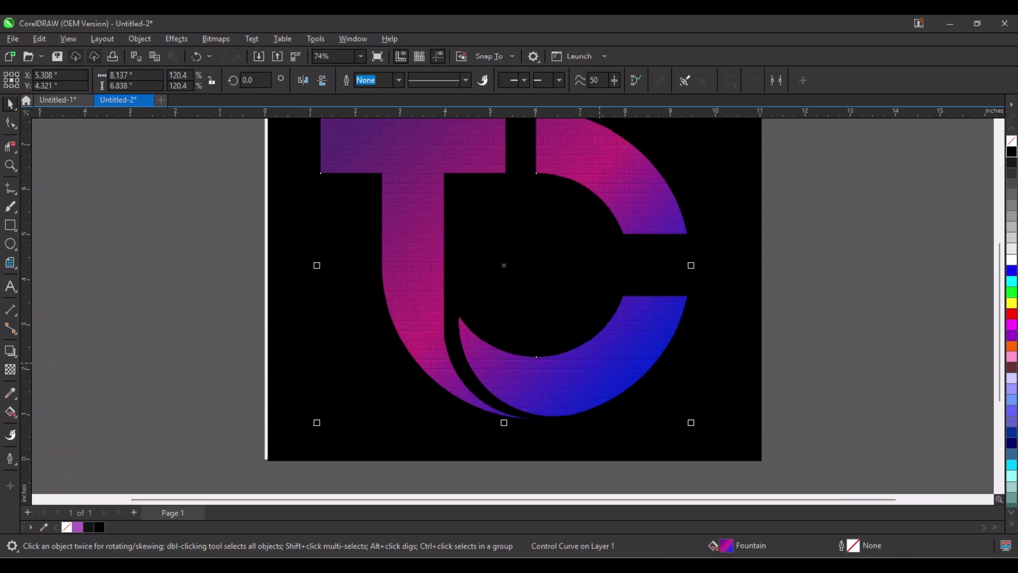
left_click(176, 39)
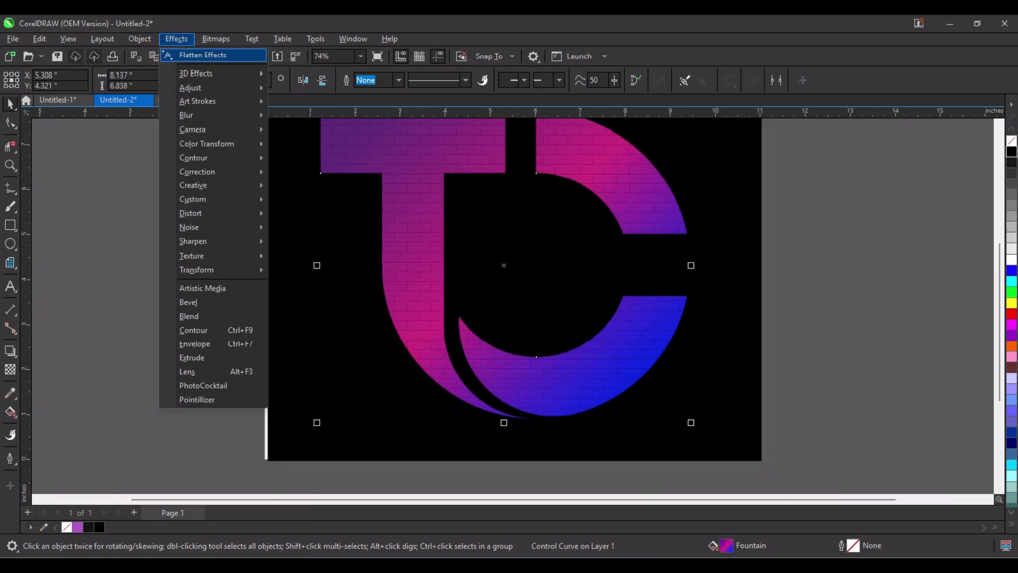
mouse_move(212, 255)
left_click(302, 342)
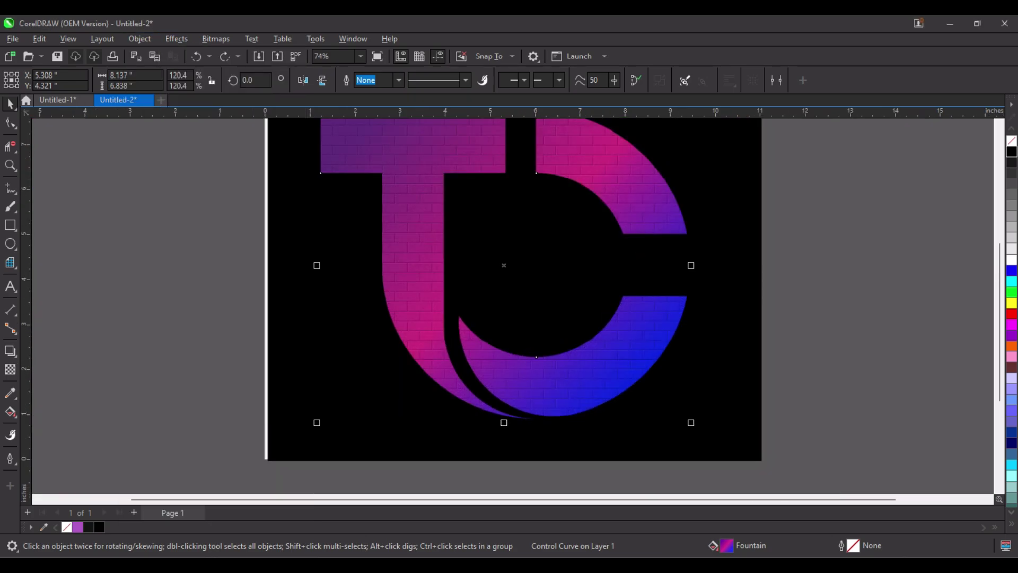